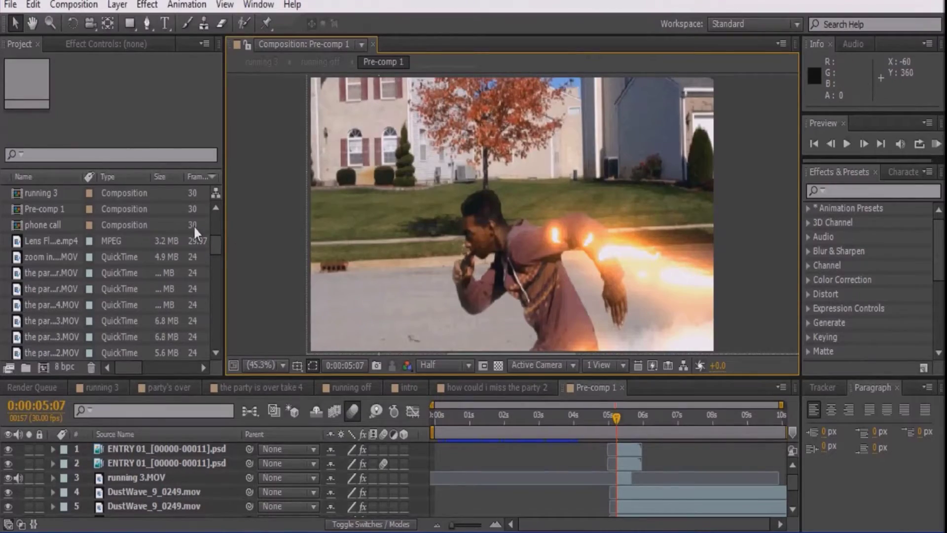
Create a new composition from the running 3.MOV footage.
{"action": "left_click_drag", "start_coordinate": [218, 245], "coordinate": [224, 206]}
{"action": "left_click_drag", "start_coordinate": [58, 197], "coordinate": [47, 365]}
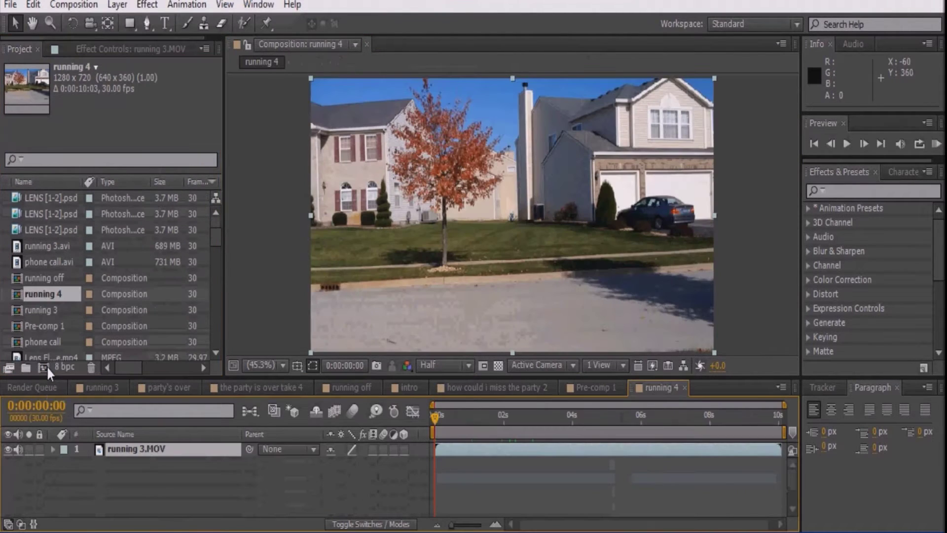
Duplicate the running 3.MOV layer and freeze the lower copy on the frame at 0:00:02:03.
{"action": "left_click_drag", "start_coordinate": [451, 415], "coordinate": [506, 424]}
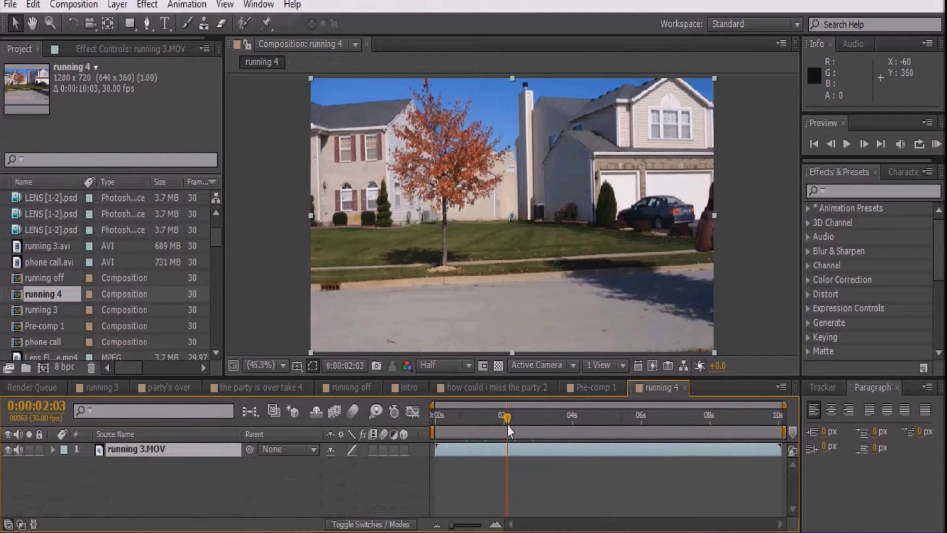
{"action": "key", "text": "ctrl+d"}
{"action": "right_click", "coordinate": [519, 465]}
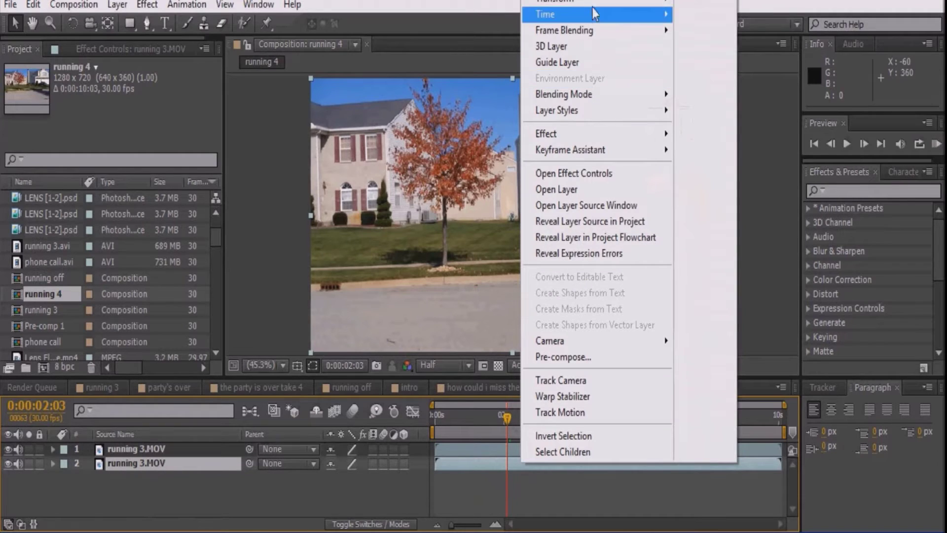
{"action": "mouse_move", "coordinate": [599, 17]}
{"action": "left_click", "coordinate": [731, 73]}
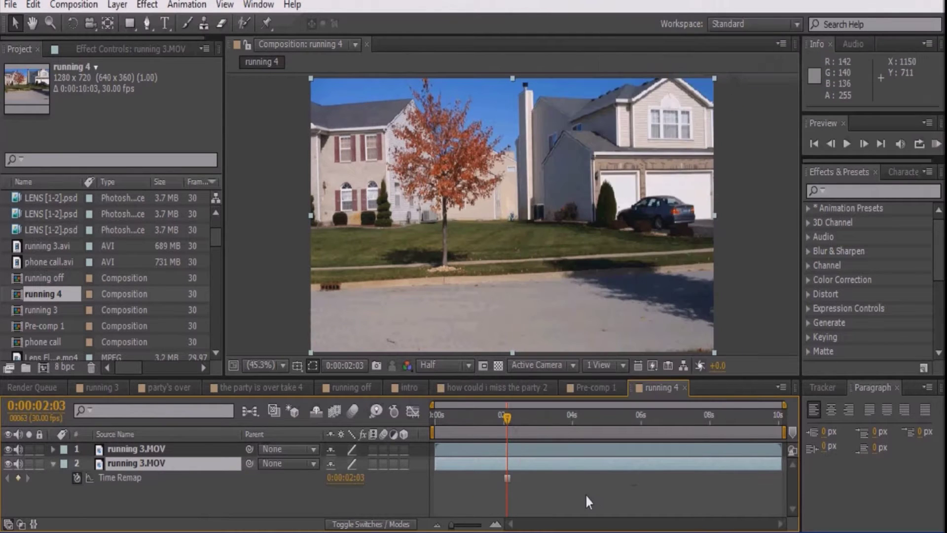
Split the uppermost running 3.MOV layer at 0:00:05:09 and again at 0:00:05:26.
{"action": "left_click", "coordinate": [846, 144]}
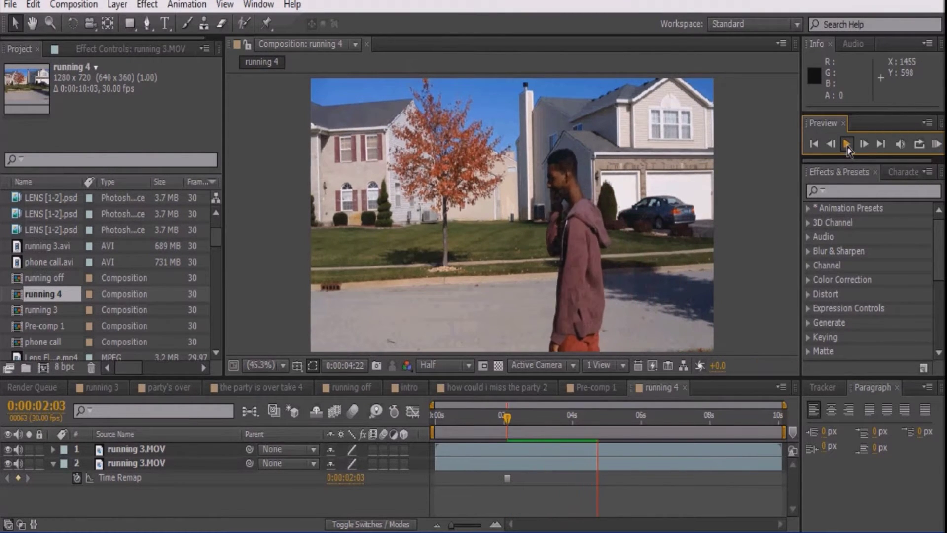
{"action": "left_click", "coordinate": [846, 144]}
{"action": "left_click", "coordinate": [647, 451]}
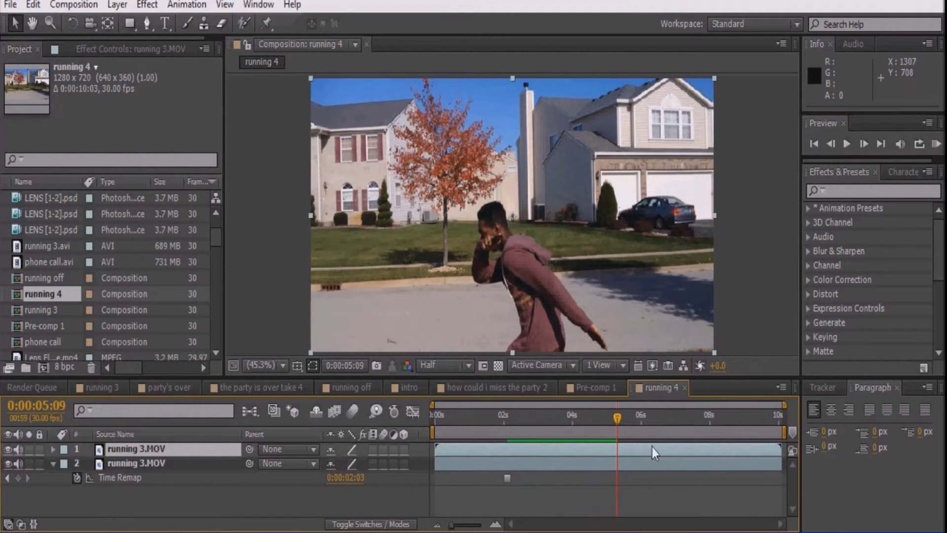
{"action": "key", "text": "ctrl+shift+d"}
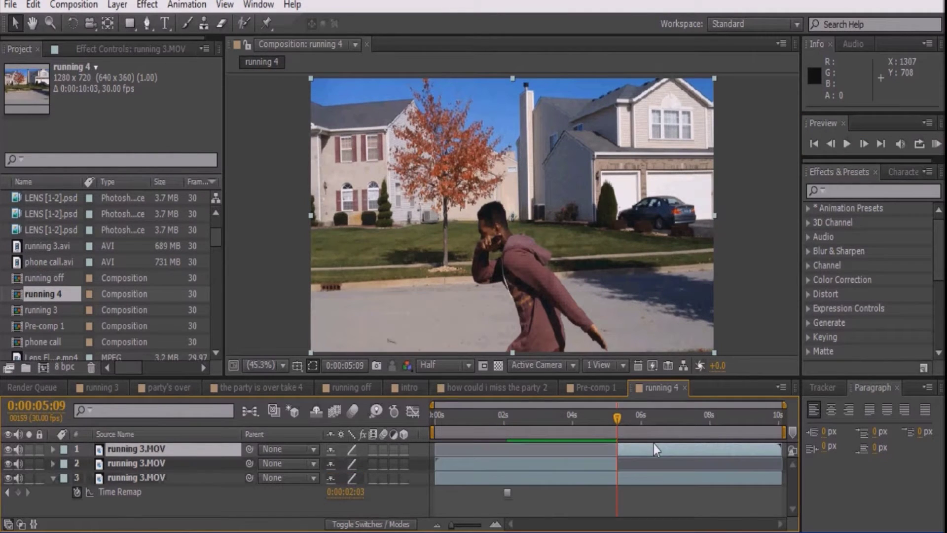
{"action": "left_click", "coordinate": [847, 145]}
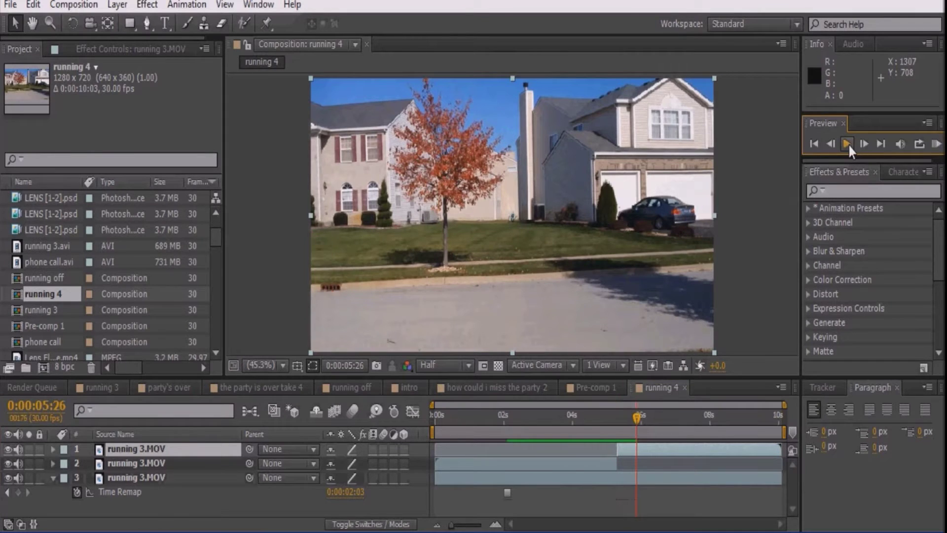
{"action": "key", "text": "ctrl+shift+d"}
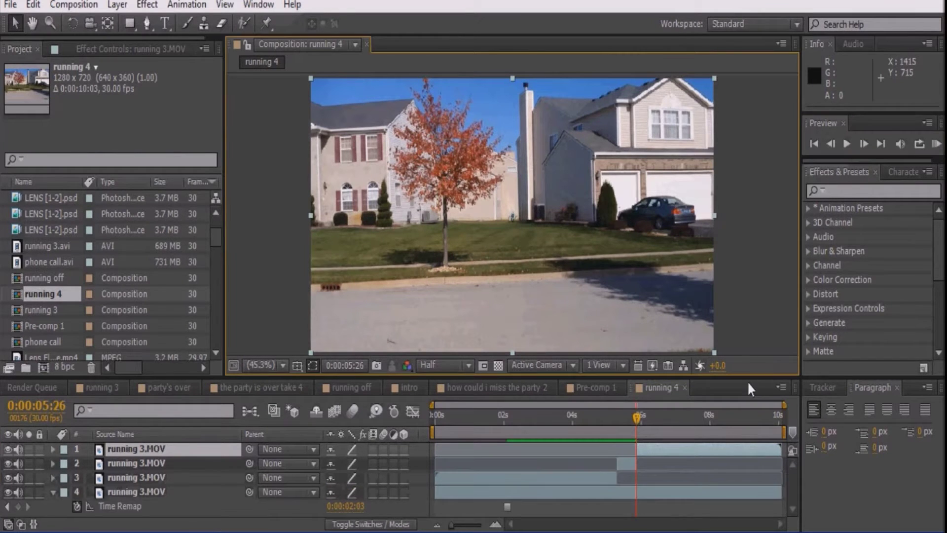
Time-stretch the short segment that starts at 0:00:05:09 to a stretch factor of 80.
{"action": "left_click", "coordinate": [629, 463]}
{"action": "left_click_drag", "start_coordinate": [626, 419], "coordinate": [616, 431]}
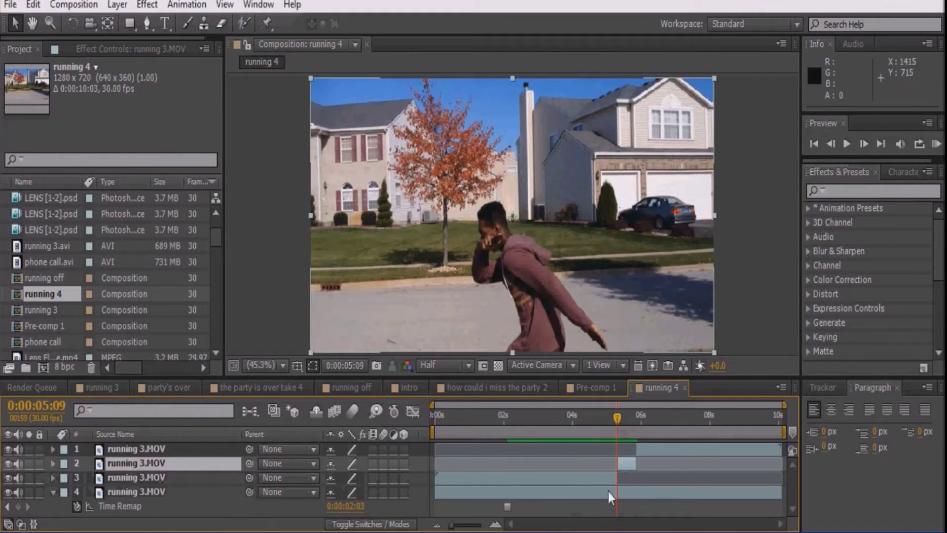
{"action": "right_click", "coordinate": [635, 464]}
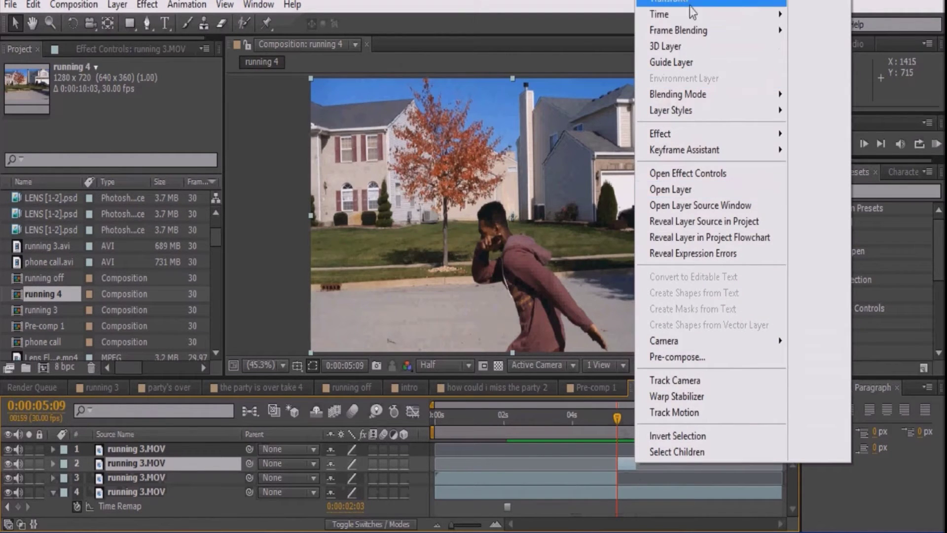
{"action": "mouse_move", "coordinate": [741, 13]}
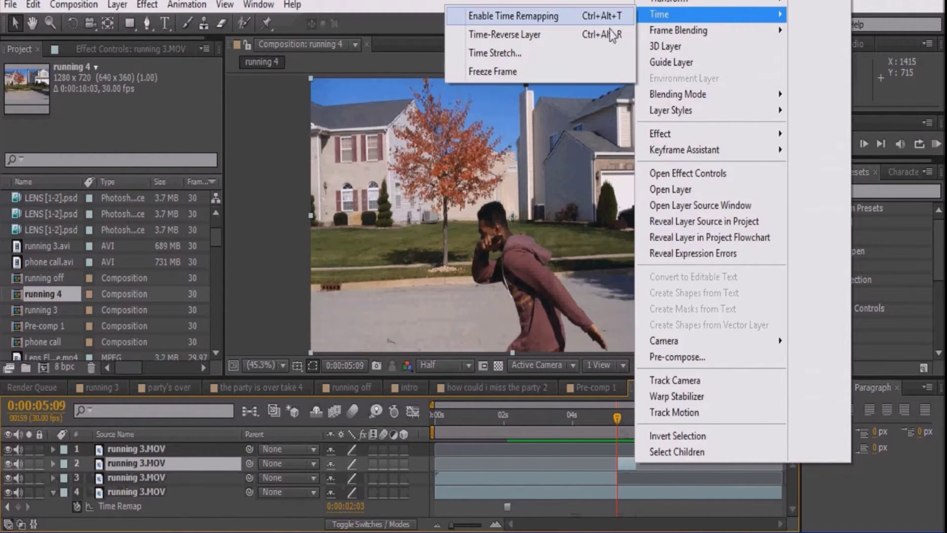
{"action": "left_click", "coordinate": [582, 56]}
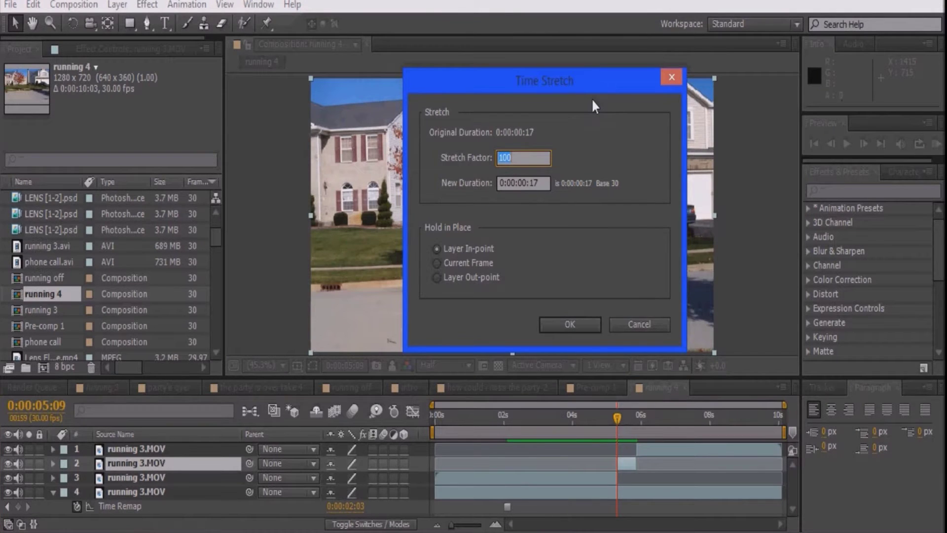
{"action": "type", "text": "80"}
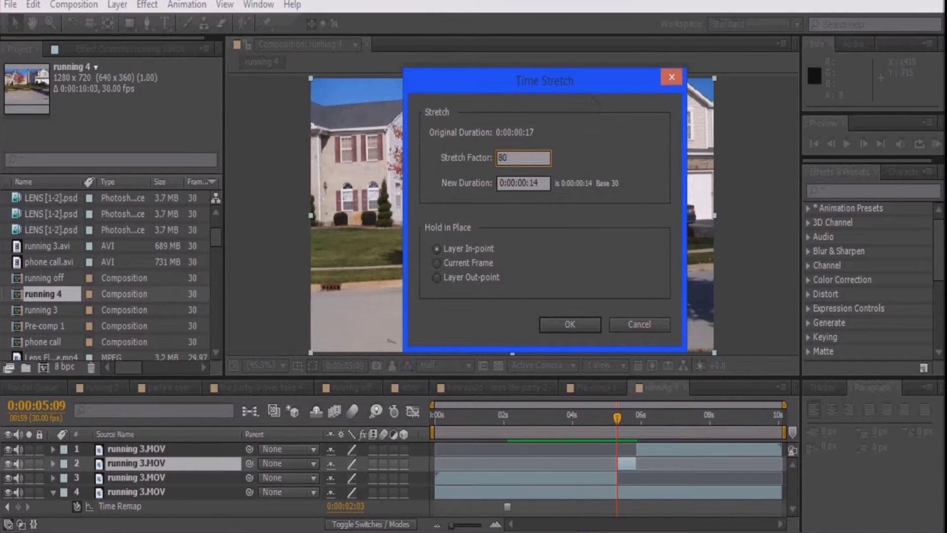
{"action": "key", "text": "Return"}
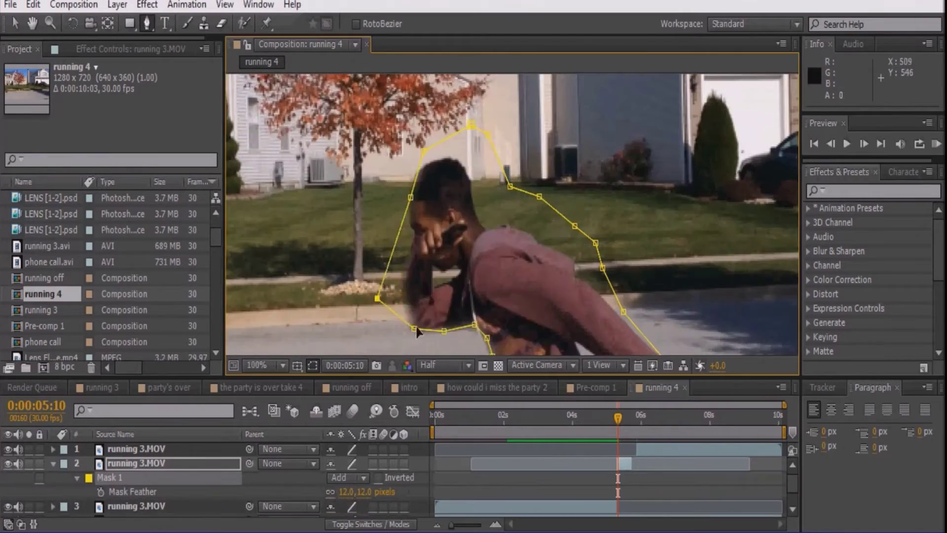
Reshape Mask 1 around the runner frame by frame from 0:00:05:10 to 0:00:05:21, following him out of the shot.
{"action": "left_click", "coordinate": [403, 289]}
{"action": "left_click_drag", "start_coordinate": [513, 305], "coordinate": [513, 164]}
{"action": "left_click", "coordinate": [863, 143]}
{"action": "left_click", "coordinate": [863, 143]}
{"action": "key", "text": "v"}
{"action": "left_click_drag", "start_coordinate": [513, 207], "coordinate": [513, 352]}
{"action": "left_click", "coordinate": [863, 144]}
{"action": "key", "text": "Page_Down"}
{"action": "left_click_drag", "start_coordinate": [513, 306], "coordinate": [512, 236]}
{"action": "left_click_drag", "start_coordinate": [345, 276], "coordinate": [324, 273]}
{"action": "key", "text": "Page_Down"}
{"action": "key", "text": "Page_Down"}
{"action": "left_click_drag", "start_coordinate": [473, 173], "coordinate": [490, 224]}
{"action": "key", "text": "Page_Down"}
{"action": "left_click_drag", "start_coordinate": [340, 283], "coordinate": [290, 282]}
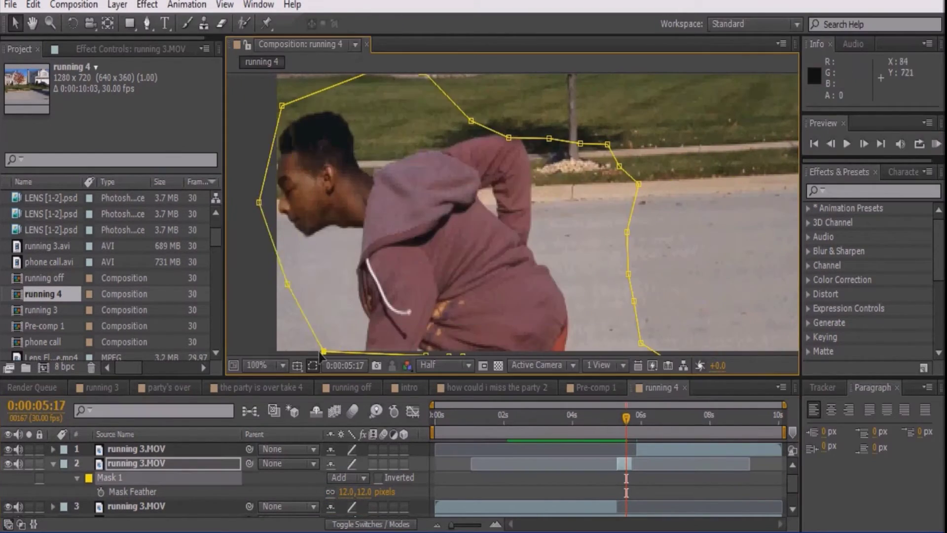
{"action": "left_click_drag", "start_coordinate": [345, 222], "coordinate": [353, 273]}
{"action": "left_click_drag", "start_coordinate": [416, 109], "coordinate": [348, 125]}
{"action": "key", "text": "Page_Down"}
{"action": "left_click_drag", "start_coordinate": [473, 276], "coordinate": [468, 225]}
{"action": "left_click_drag", "start_coordinate": [469, 349], "coordinate": [445, 290]}
{"action": "key", "text": "Page_Down"}
{"action": "left_click_drag", "start_coordinate": [639, 127], "coordinate": [720, 200]}
{"action": "key", "text": "Page_Down"}
{"action": "left_click_drag", "start_coordinate": [591, 188], "coordinate": [577, 180]}
{"action": "key", "text": "Page_Down"}
{"action": "left_click_drag", "start_coordinate": [495, 353], "coordinate": [539, 277]}
{"action": "left_click_drag", "start_coordinate": [518, 232], "coordinate": [478, 218]}
{"action": "left_click_drag", "start_coordinate": [528, 288], "coordinate": [490, 325]}
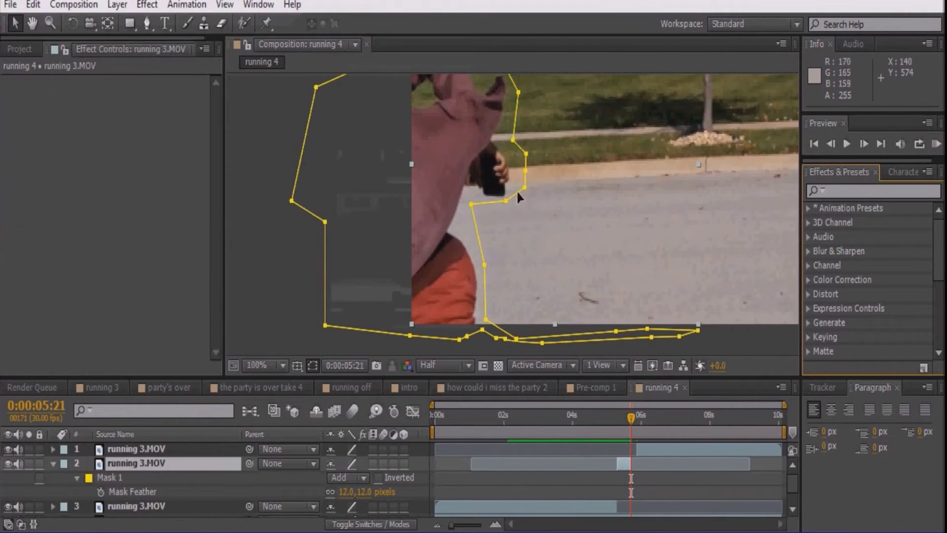
Apply the Directional Blur effect to the masked runner layer and set its direction to 90°.
{"action": "left_click", "coordinate": [851, 192]}
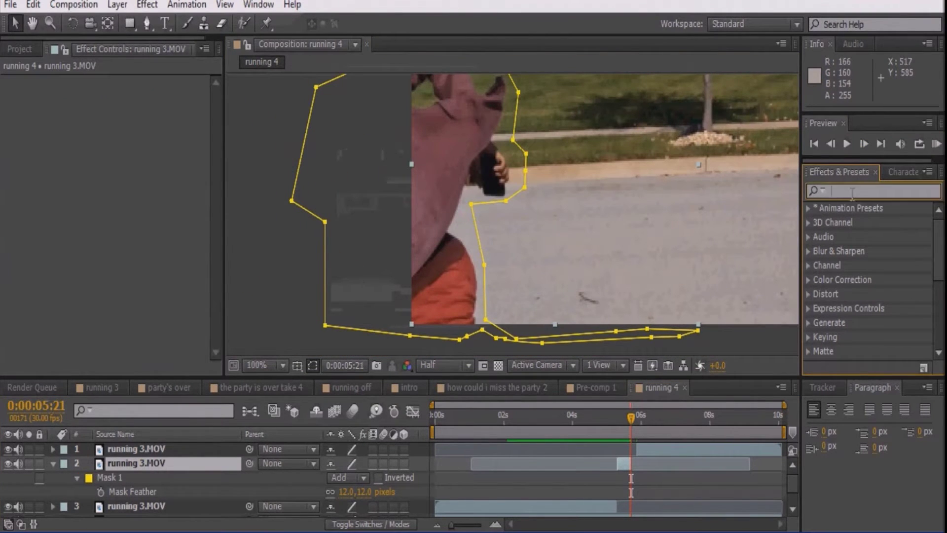
{"action": "type", "text": "directional blu"}
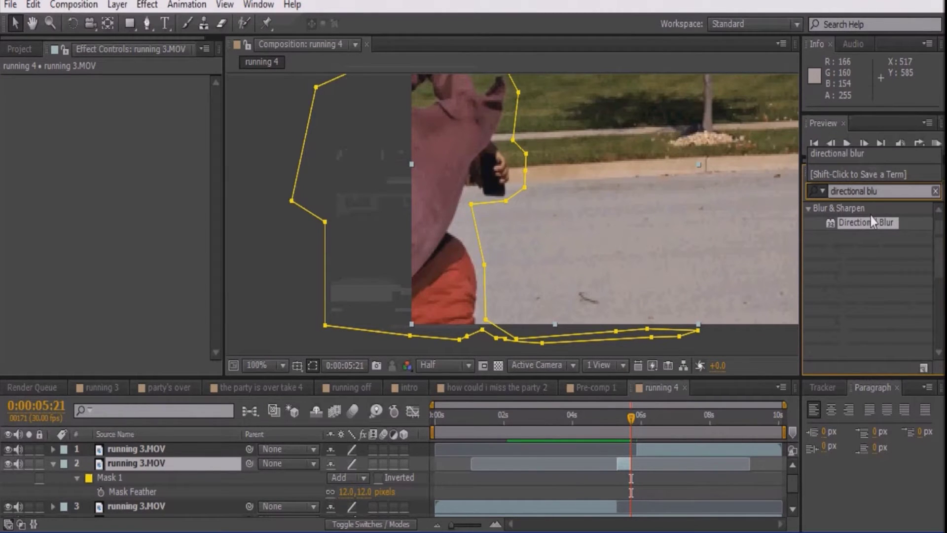
{"action": "left_click_drag", "start_coordinate": [867, 222], "coordinate": [647, 462]}
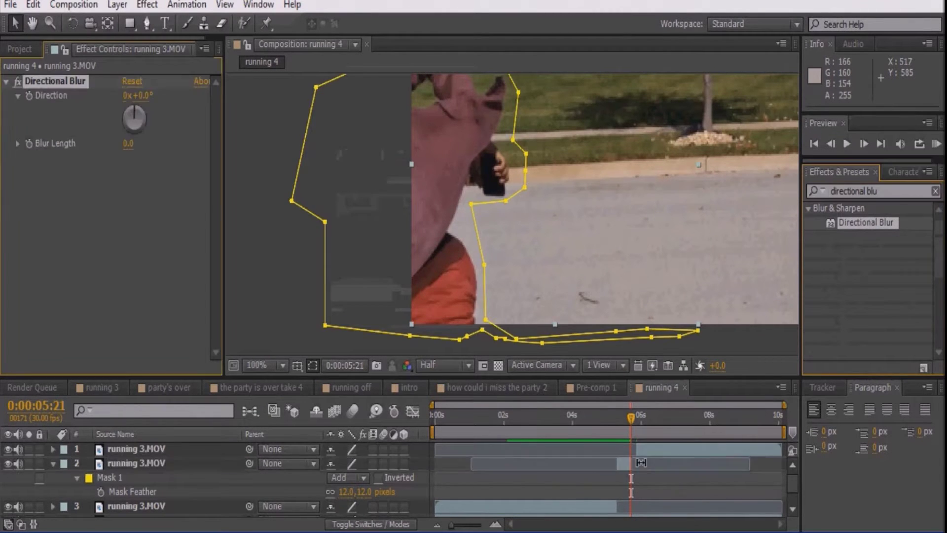
{"action": "left_click", "coordinate": [143, 96]}
{"action": "type", "text": "90"}
{"action": "key", "text": "Return"}
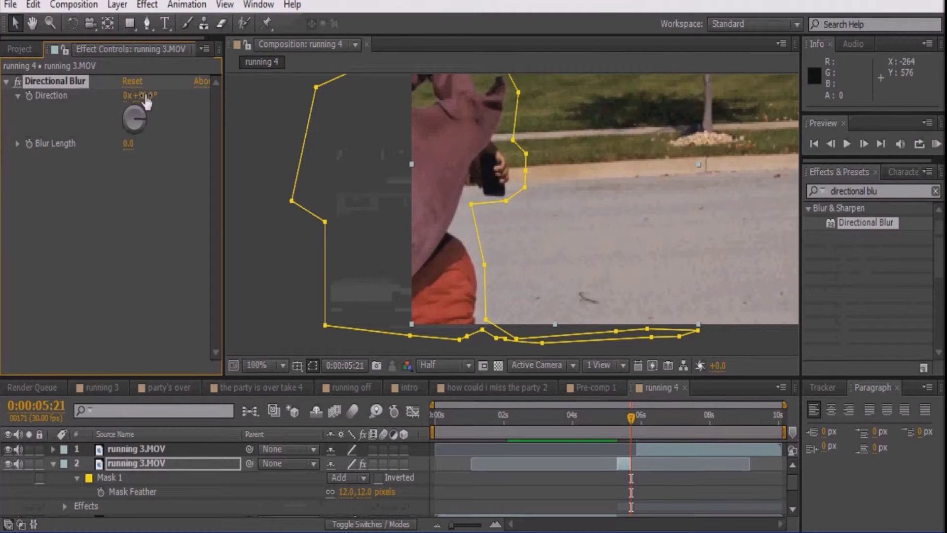
Enable keyframing for Blur Length and set it to 200 at 0:00:05:21.
{"action": "left_click", "coordinate": [128, 143]}
{"action": "type", "text": "20"}
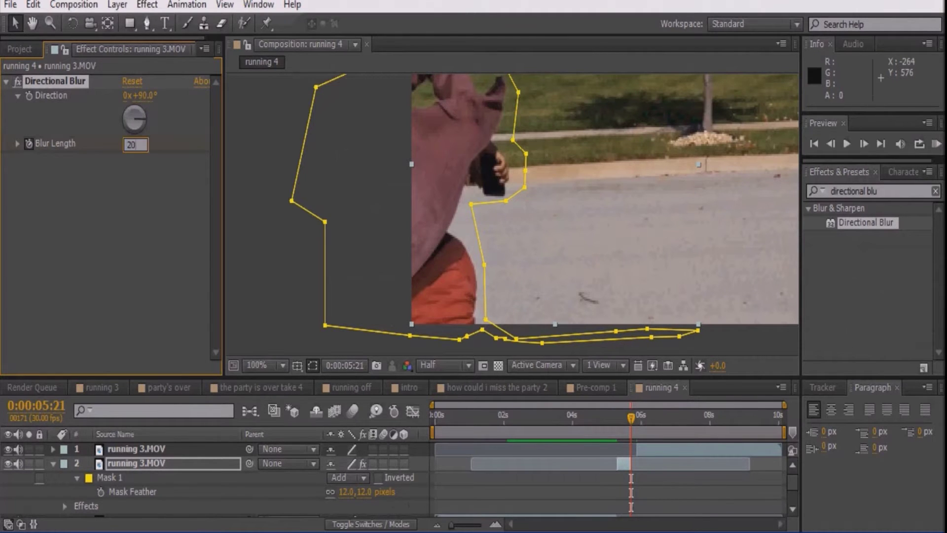
{"action": "type", "text": "0"}
{"action": "key", "text": "Return"}
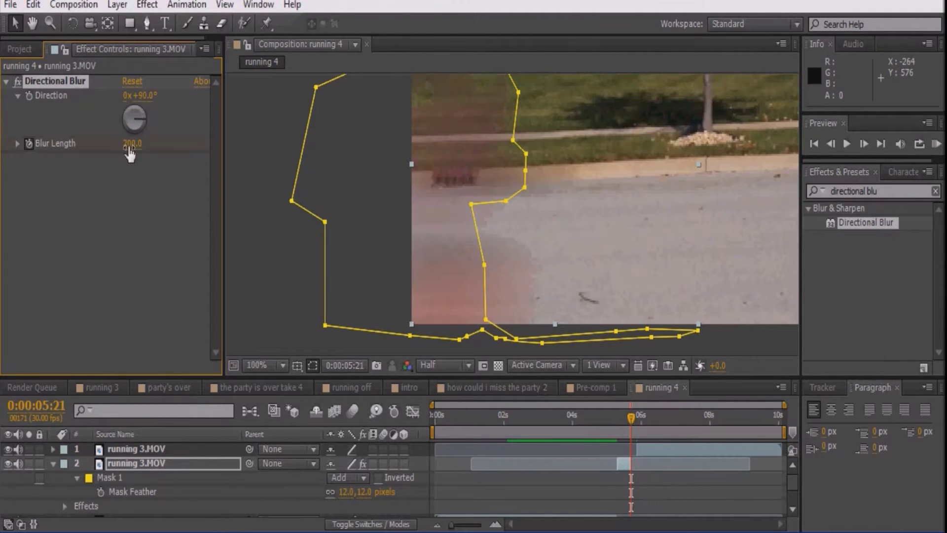
Set the Blur Length to 0 at 0:00:05:09, with the whole frame fitted in the viewer.
{"action": "left_click", "coordinate": [617, 426]}
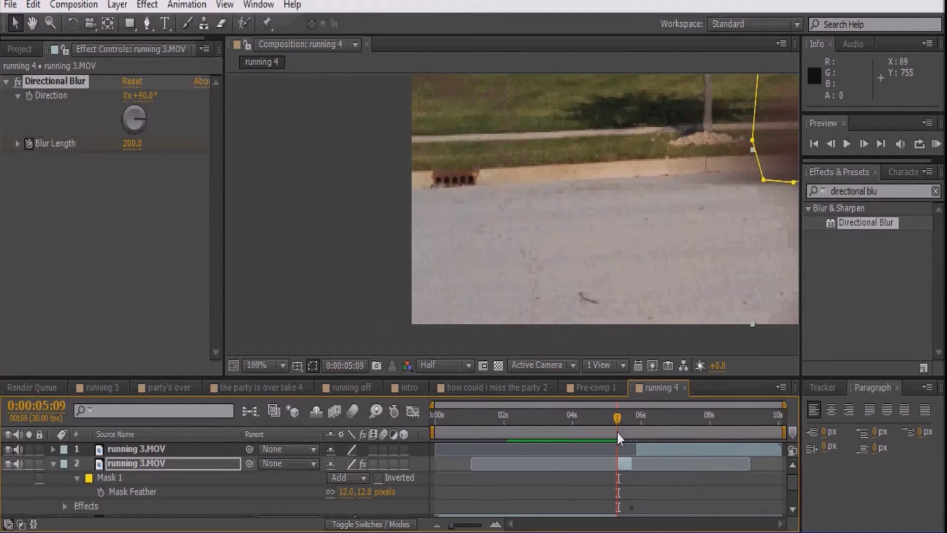
{"action": "left_click", "coordinate": [495, 524]}
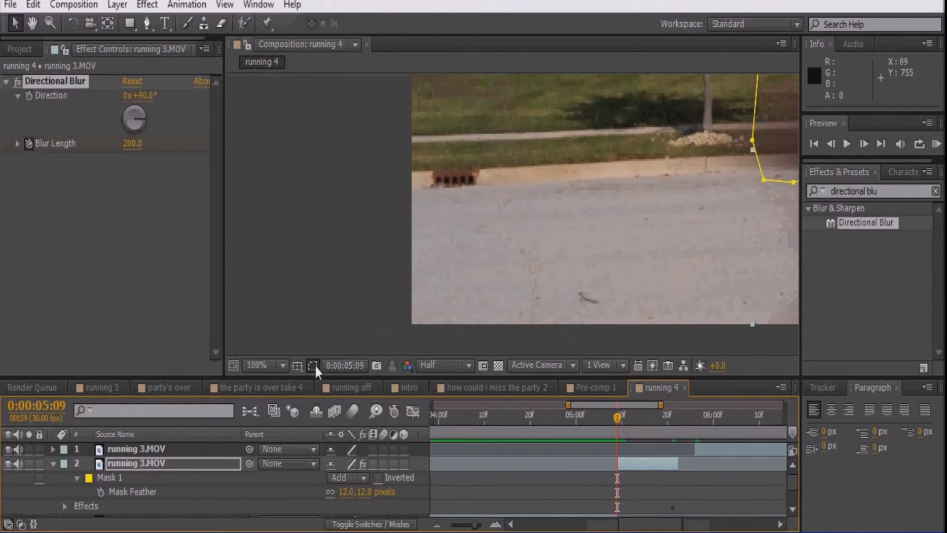
{"action": "left_click", "coordinate": [270, 365]}
{"action": "left_click", "coordinate": [291, 81]}
{"action": "left_click", "coordinate": [132, 144]}
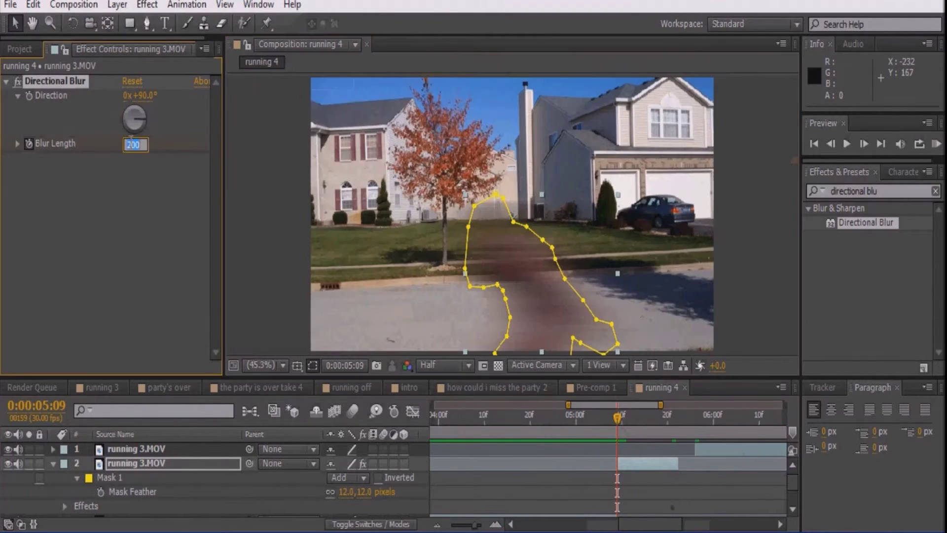
{"action": "key", "text": "Return"}
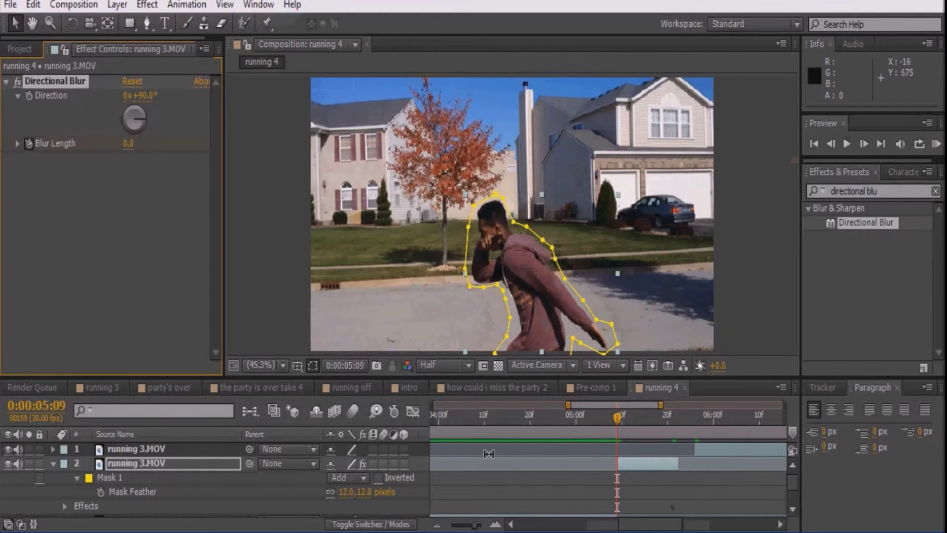
Keyframe the masked runner layer's opacity at 100% at 0:00:05:09 and 79% at 0:00:05:21.
{"action": "key", "text": "t"}
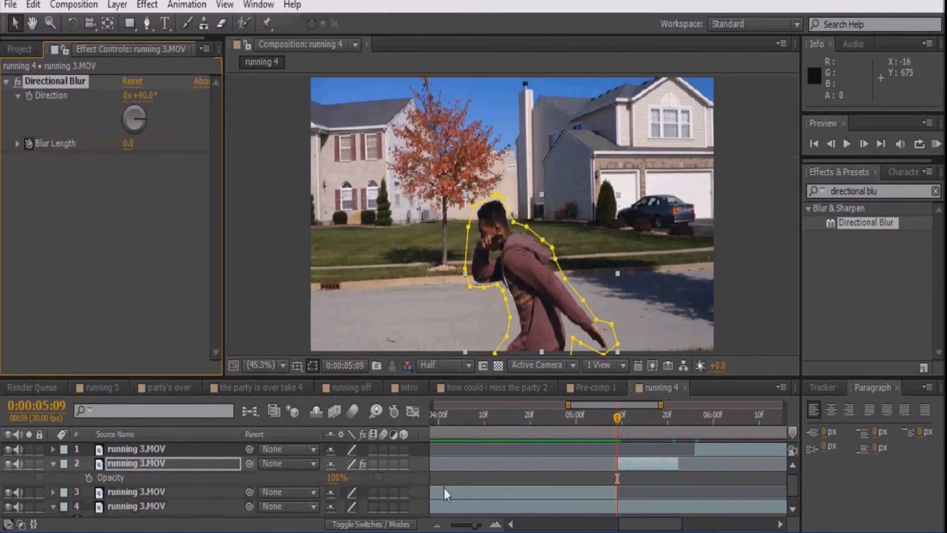
{"action": "left_click", "coordinate": [88, 477]}
{"action": "left_click", "coordinate": [667, 428]}
{"action": "left_click", "coordinate": [669, 427]}
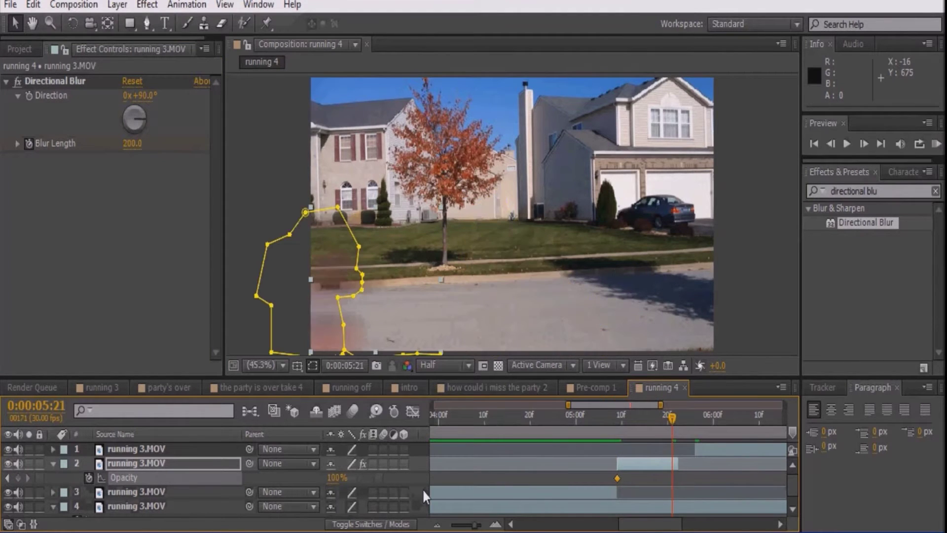
{"action": "left_click", "coordinate": [336, 479]}
Set the runner layer's opacity to 0% two frames after the 79% keyframe.
{"action": "left_click", "coordinate": [860, 148]}
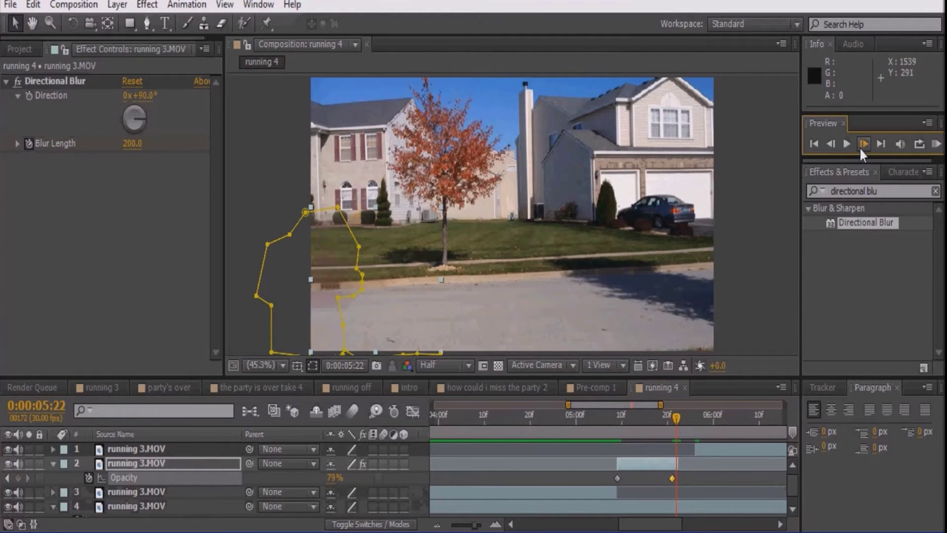
{"action": "left_click", "coordinate": [860, 148]}
{"action": "left_click", "coordinate": [334, 479]}
{"action": "type", "text": "0"}
{"action": "key", "text": "Return"}
{"action": "left_click", "coordinate": [835, 143]}
{"action": "left_click", "coordinate": [835, 144]}
{"action": "left_click", "coordinate": [834, 144]}
{"action": "left_click", "coordinate": [834, 143]}
{"action": "left_click_drag", "start_coordinate": [833, 141], "coordinate": [833, 141]}
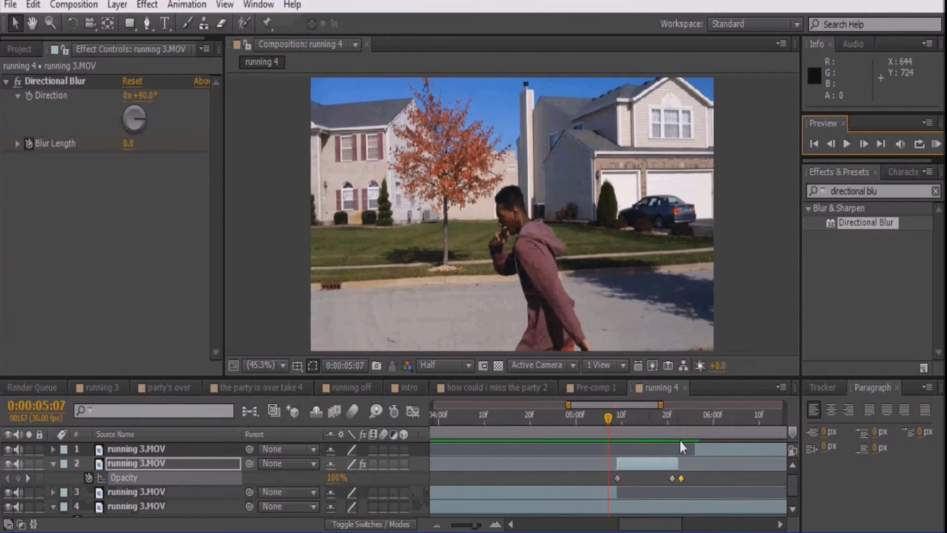
{"action": "left_click", "coordinate": [616, 423]}
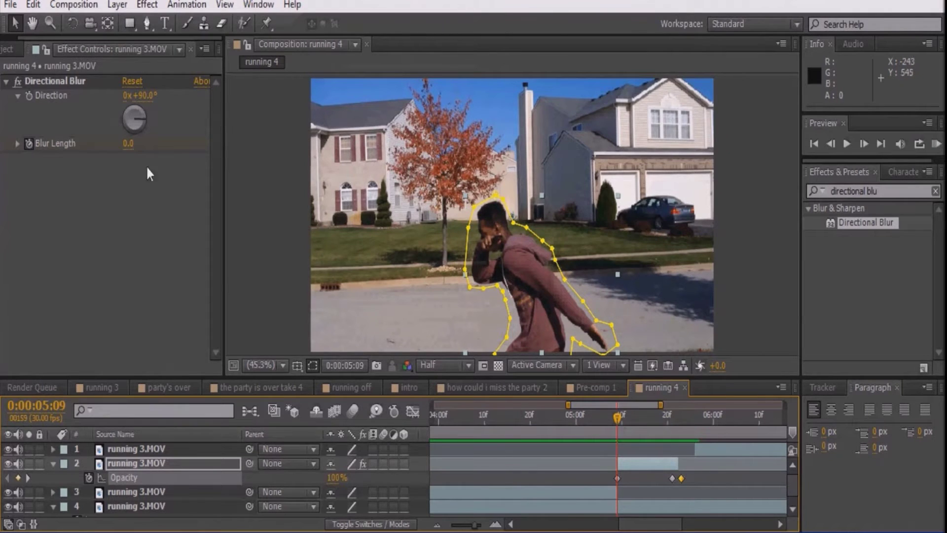
{"action": "left_click", "coordinate": [8, 49]}
{"action": "scroll", "coordinate": [207, 262], "scroll_direction": "down", "scroll_amount": 3}
{"action": "mouse_move", "coordinate": [52, 246]}
{"action": "left_mouse_down"}
{"action": "mouse_move", "coordinate": [626, 457]}
{"action": "mouse_move", "coordinate": [606, 464]}
{"action": "left_mouse_up"}
{"action": "left_click", "coordinate": [831, 144]}
{"action": "left_click", "coordinate": [863, 144]}
{"action": "key", "text": "alt+["}
{"action": "left_click_drag", "start_coordinate": [886, 191], "coordinate": [781, 197]}
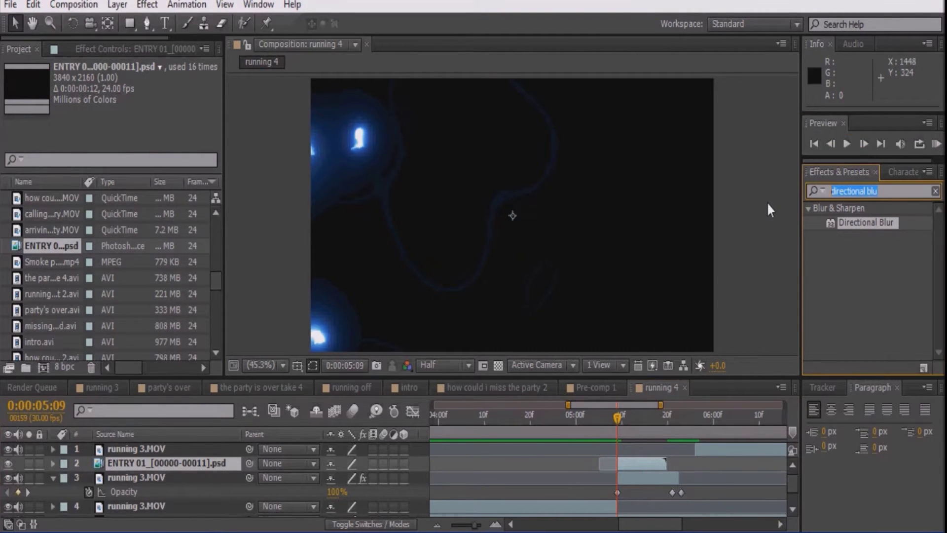
{"action": "type", "text": "hue"}
{"action": "left_click_drag", "start_coordinate": [870, 279], "coordinate": [667, 472]}
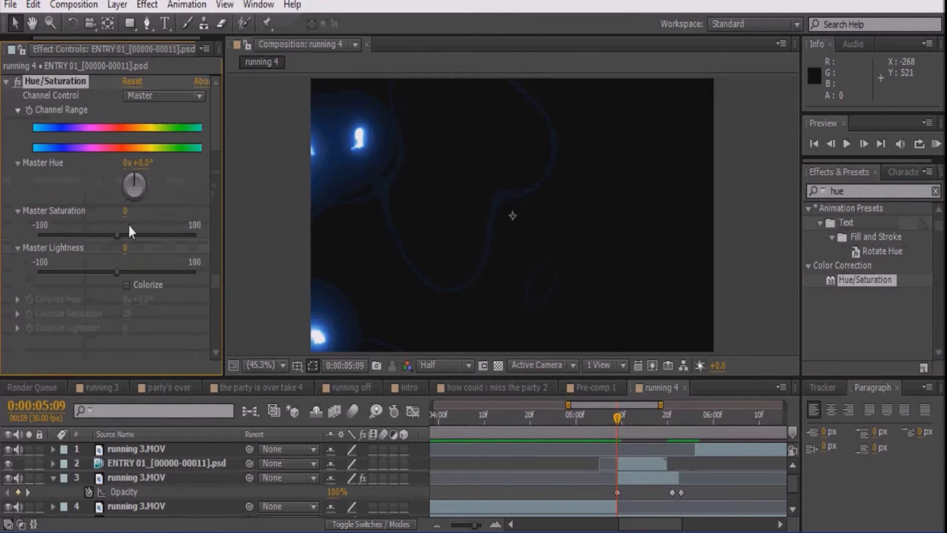
{"action": "left_click", "coordinate": [143, 164]}
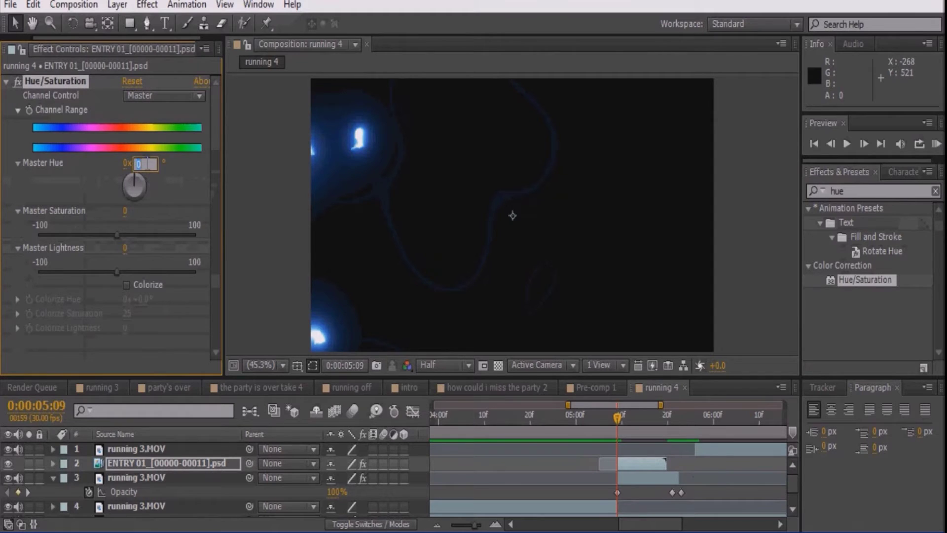
{"action": "type", "text": "-168"}
{"action": "key", "text": "Return"}
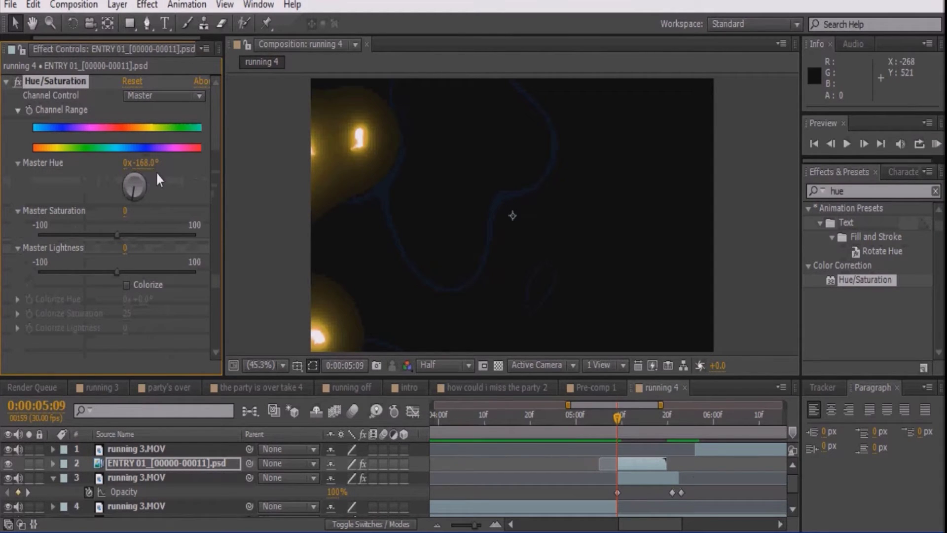
Set the energy layer's blending mode to Screen and its Master Saturation to 29.
{"action": "left_click", "coordinate": [368, 524]}
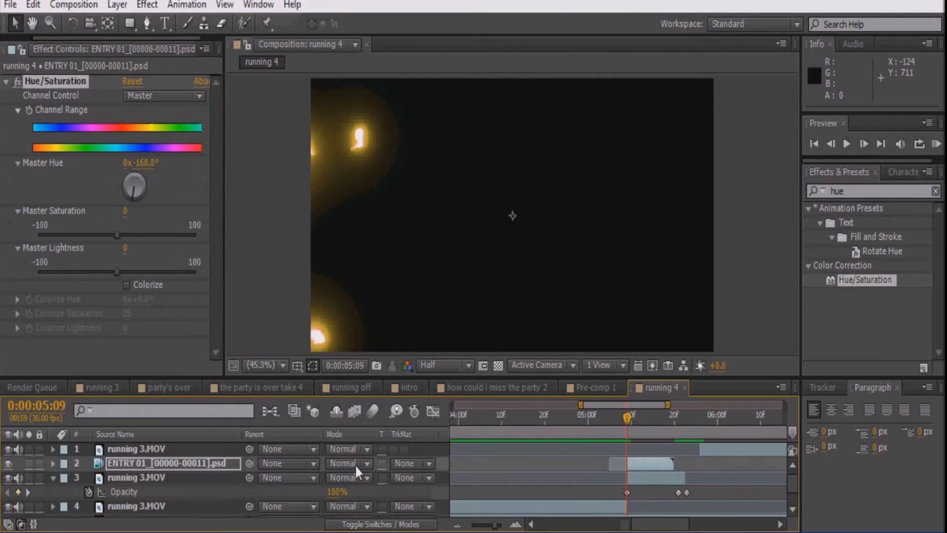
{"action": "left_click", "coordinate": [353, 460]}
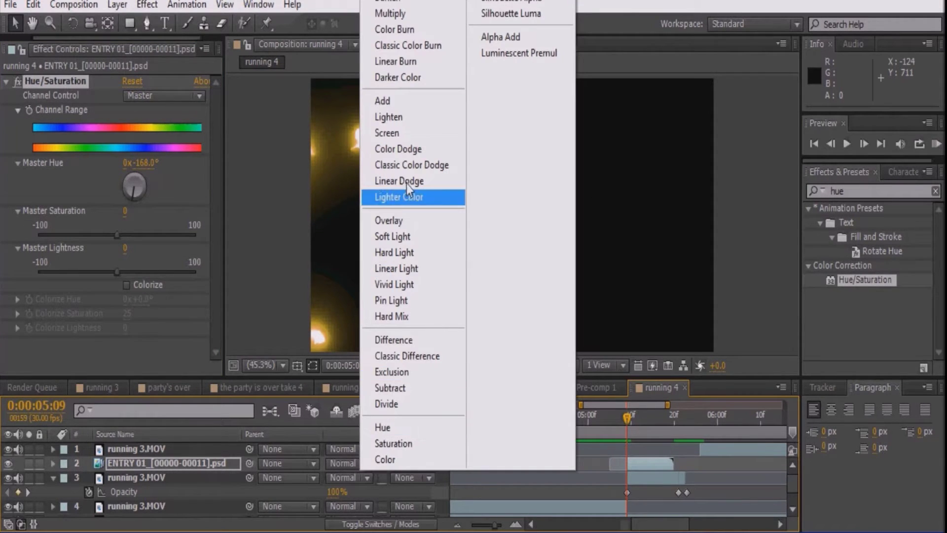
{"action": "left_click", "coordinate": [409, 133]}
{"action": "left_click_drag", "start_coordinate": [124, 210], "coordinate": [146, 213]}
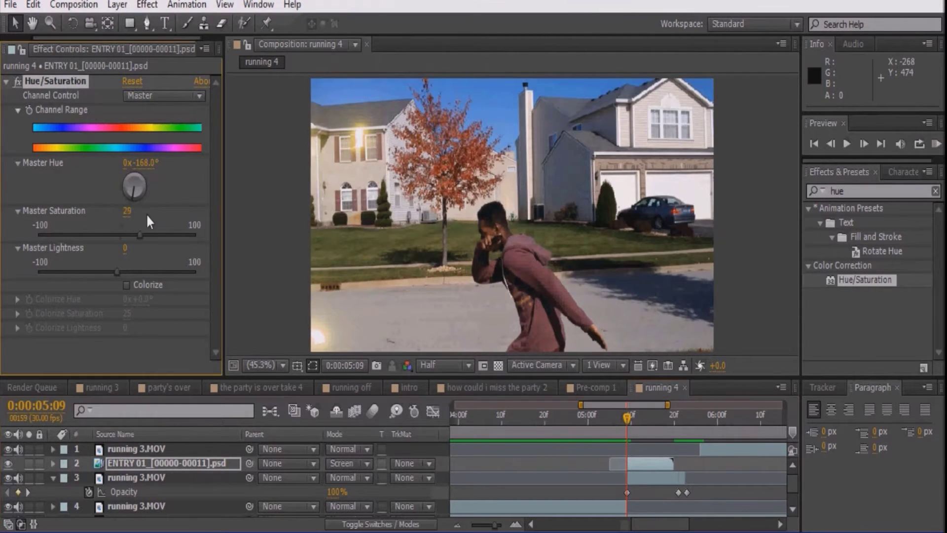
Scale the energy layer to 38% and flip it horizontally.
{"action": "key", "text": "s"}
{"action": "mouse_move", "coordinate": [349, 477]}
{"action": "left_mouse_down"}
{"action": "mouse_move", "coordinate": [327, 478]}
{"action": "mouse_move", "coordinate": [352, 476]}
{"action": "left_mouse_up"}
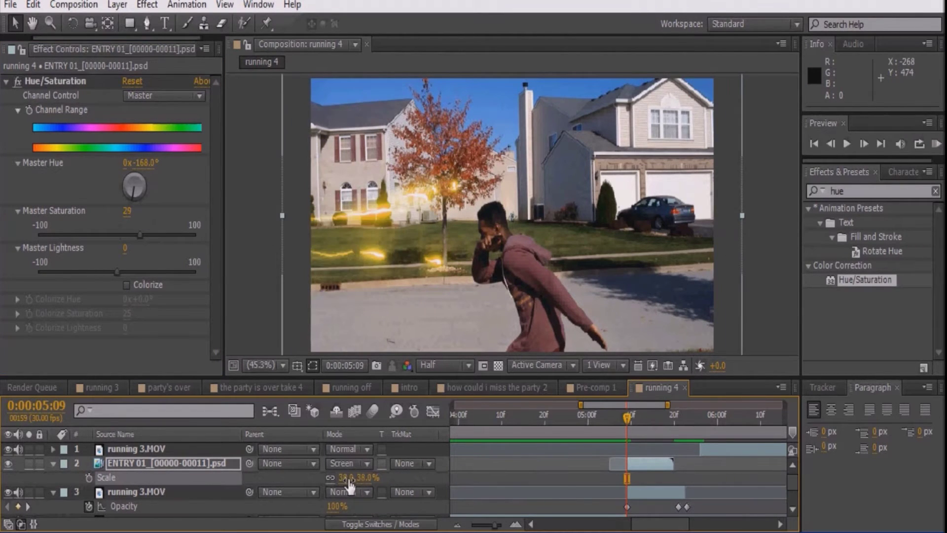
{"action": "left_click", "coordinate": [111, 8]}
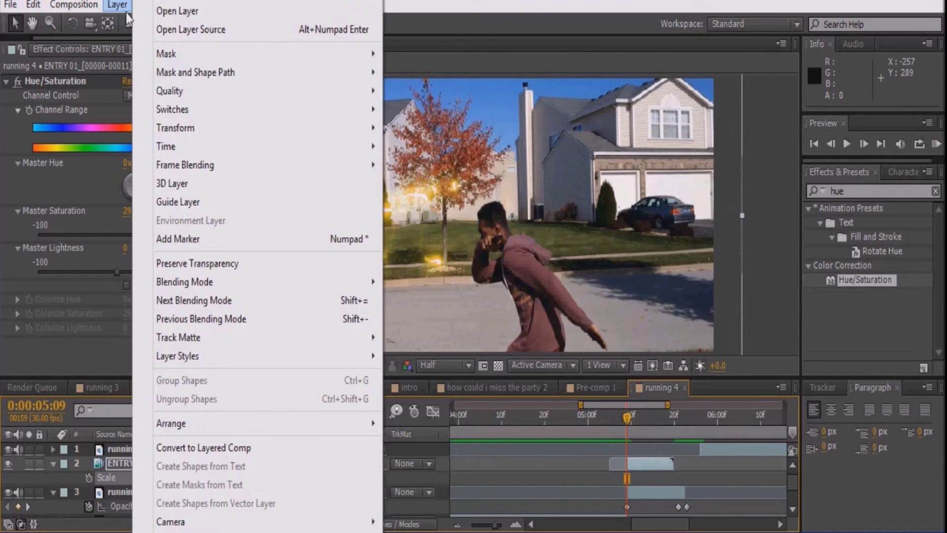
{"action": "mouse_move", "coordinate": [256, 129]}
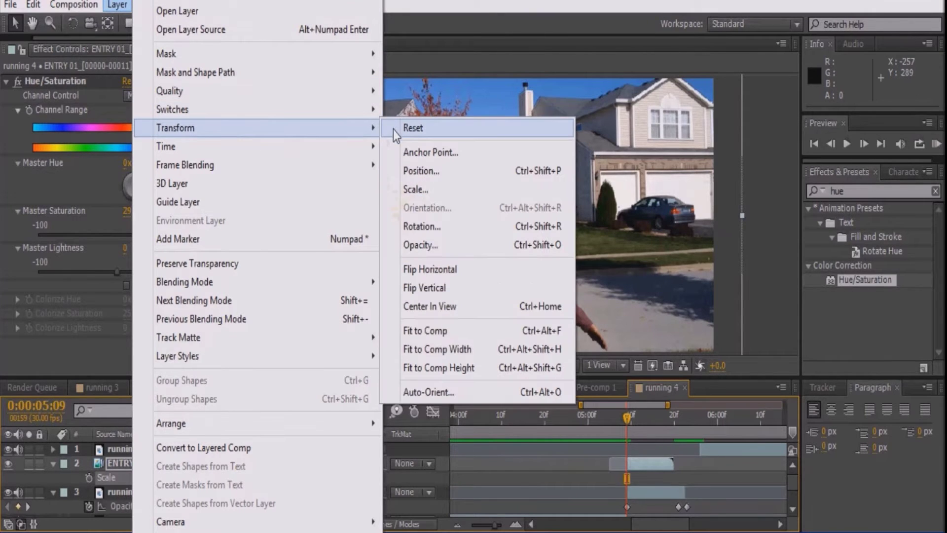
{"action": "left_click", "coordinate": [419, 265]}
Move and resize the energy element so it trails behind the runner, and set its Master Hue to -177°.
{"action": "left_click_drag", "start_coordinate": [553, 284], "coordinate": [509, 346]}
{"action": "left_click_drag", "start_coordinate": [238, 120], "coordinate": [199, 91]}
{"action": "left_click_drag", "start_coordinate": [159, 167], "coordinate": [148, 167]}
Keyframe the energy layer's position at 0:00:05:09, and at 0:00:05:13 with the element moved along with the runner to about 421, 519.
{"action": "key", "text": "p"}
{"action": "left_click", "coordinate": [89, 477]}
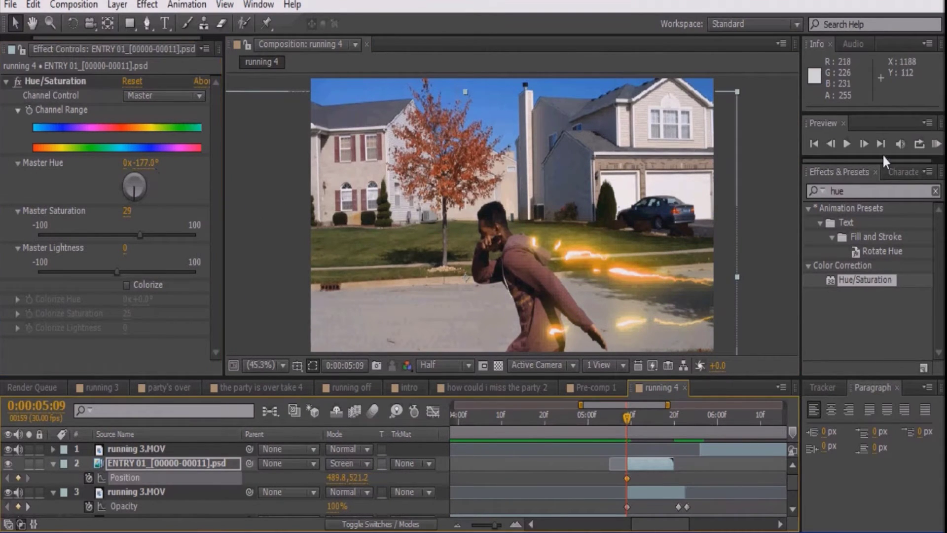
{"action": "left_click", "coordinate": [863, 144]}
{"action": "left_click", "coordinate": [864, 144]}
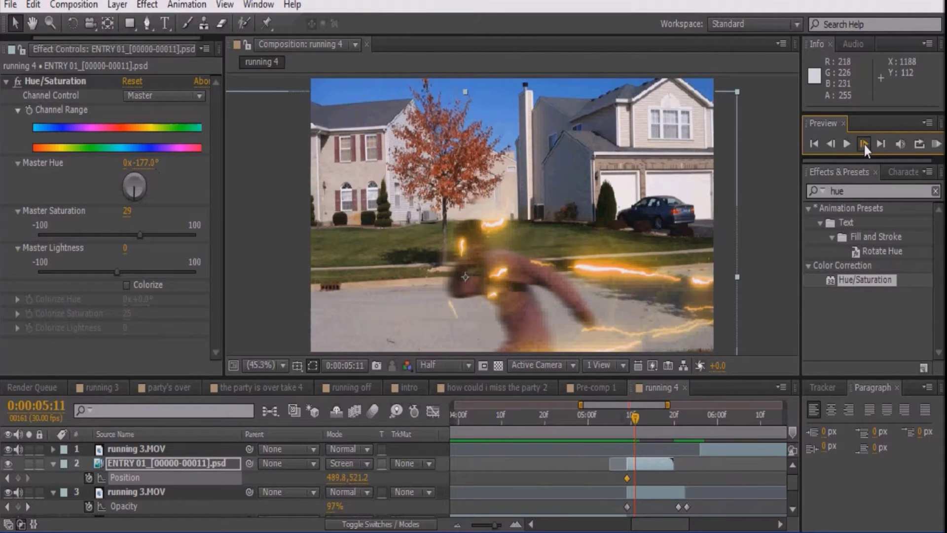
{"action": "left_click", "coordinate": [864, 144]}
{"action": "left_click", "coordinate": [864, 144]}
{"action": "left_click_drag", "start_coordinate": [640, 277], "coordinate": [621, 269]}
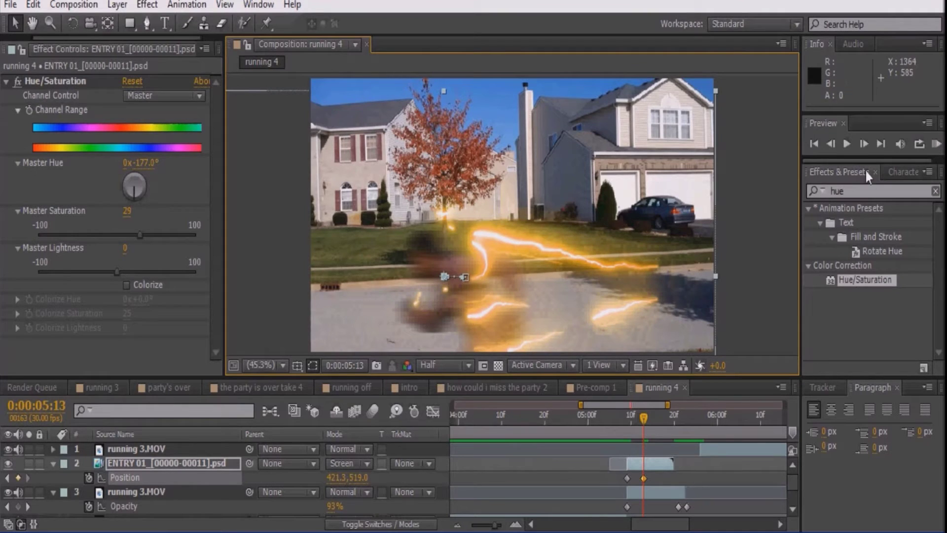
Time-stretch the energy layer to a stretch factor of 200%, holding its in-point.
{"action": "left_click", "coordinate": [861, 145]}
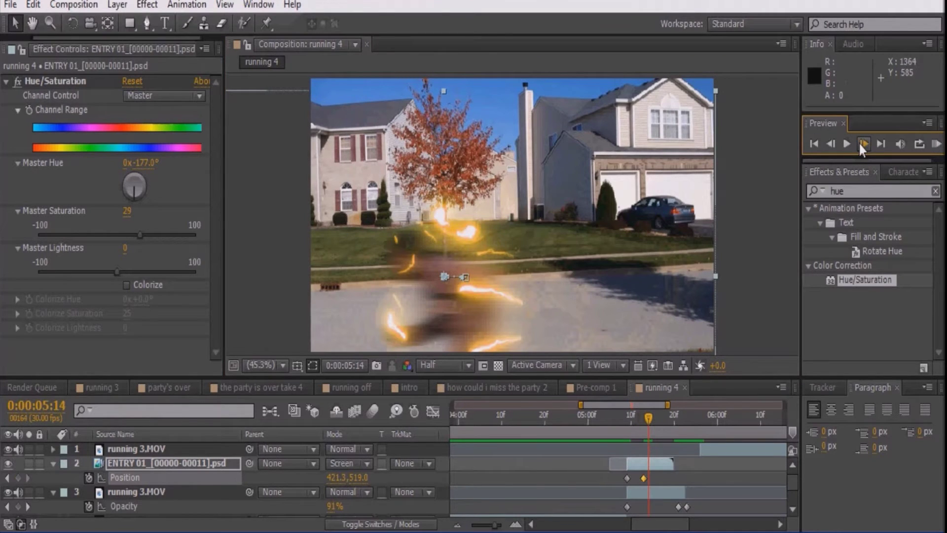
{"action": "left_click", "coordinate": [862, 143]}
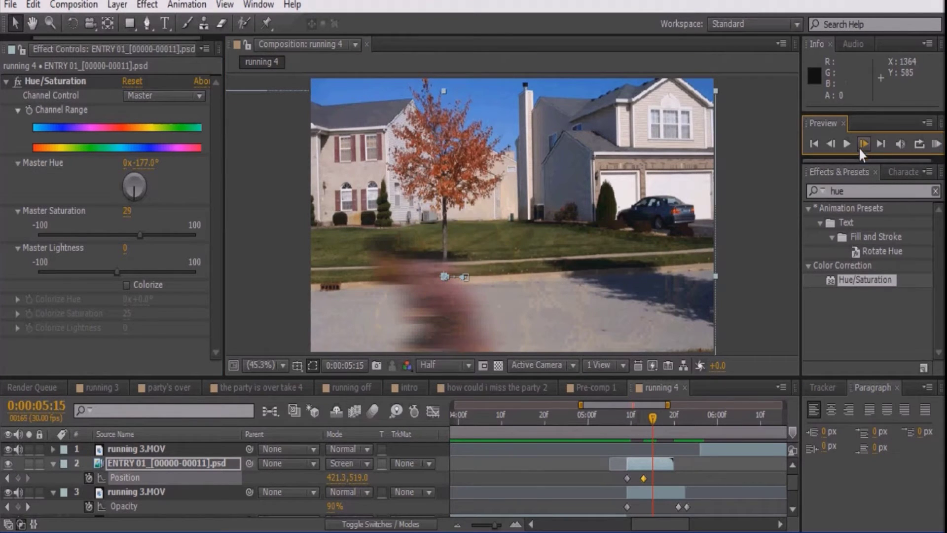
{"action": "right_click", "coordinate": [642, 465]}
{"action": "mouse_move", "coordinate": [721, 16]}
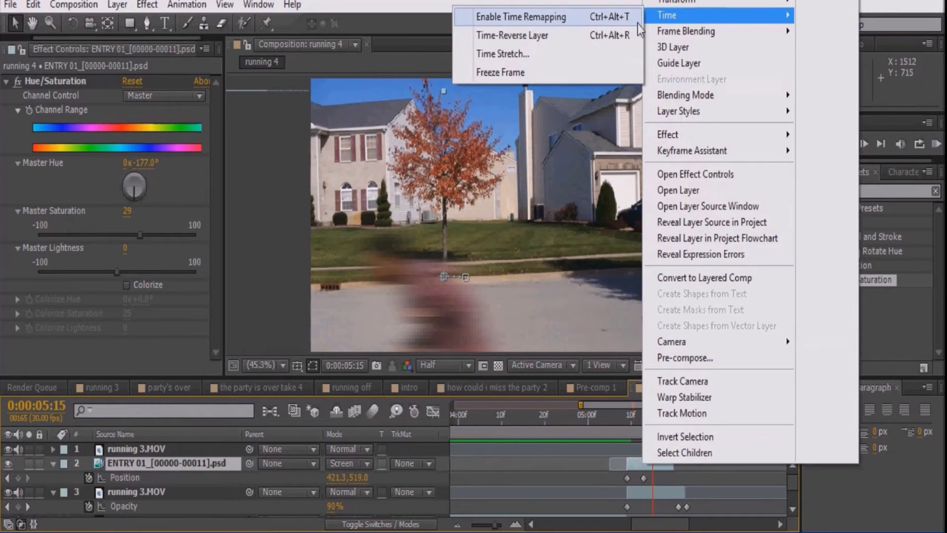
{"action": "left_click", "coordinate": [581, 53]}
{"action": "type", "text": "2"}
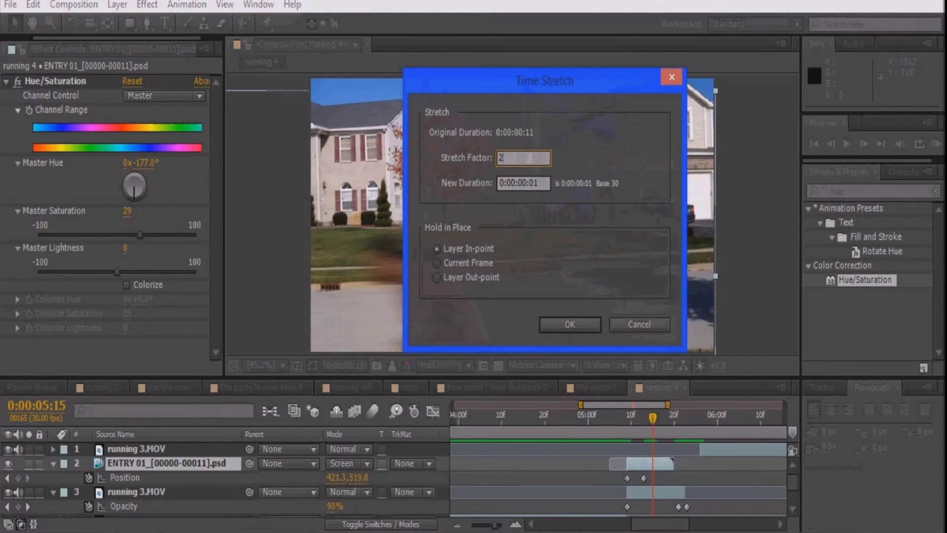
{"action": "type", "text": "00"}
{"action": "key", "text": "Return"}
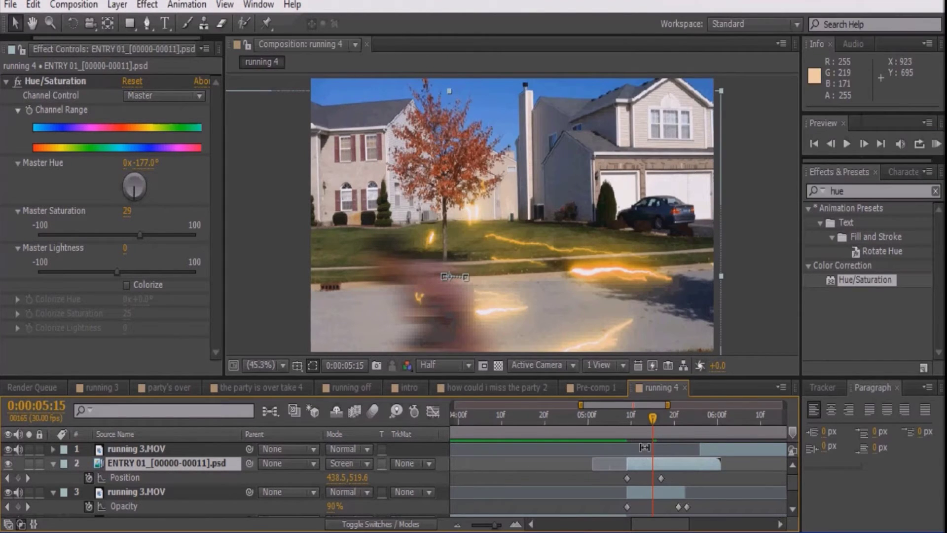
At the second position keyframe, 0:00:05:17, move the energy element onto the blurred runner at about 158, 596.
{"action": "left_click_drag", "start_coordinate": [636, 433], "coordinate": [626, 434]}
{"action": "left_click", "coordinate": [862, 144]}
{"action": "left_click", "coordinate": [862, 144]}
{"action": "left_click", "coordinate": [862, 143]}
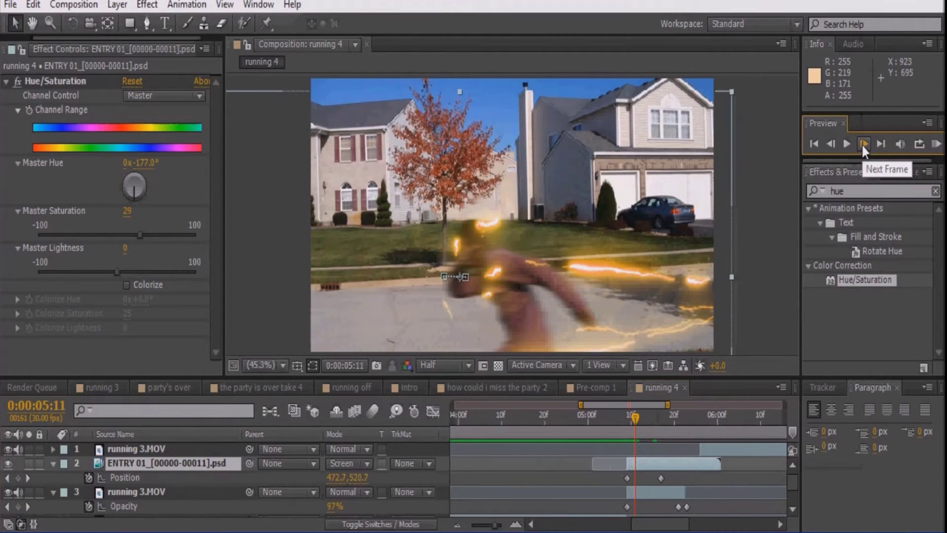
{"action": "left_click", "coordinate": [862, 144]}
{"action": "left_click", "coordinate": [862, 143]}
{"action": "left_click", "coordinate": [861, 144]}
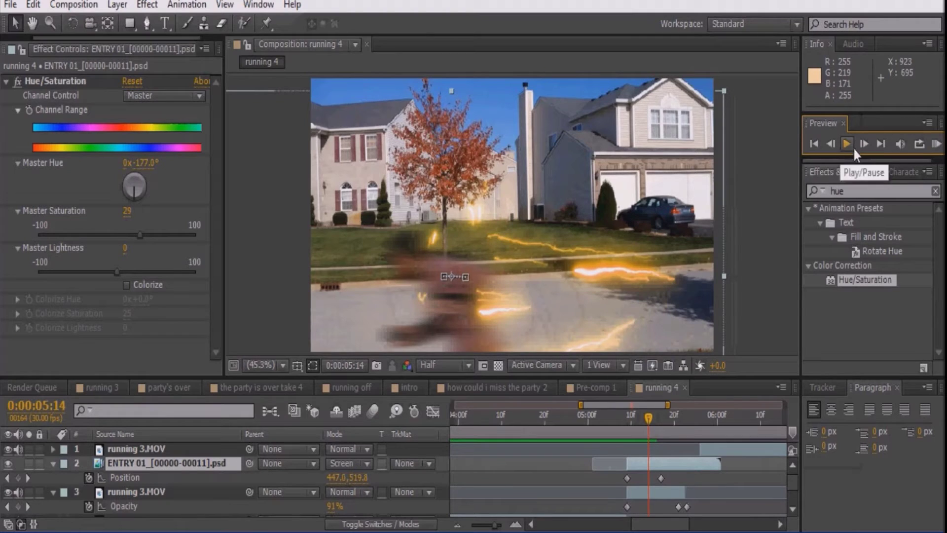
{"action": "left_click", "coordinate": [864, 144]}
{"action": "left_click", "coordinate": [864, 144]}
{"action": "left_click", "coordinate": [864, 144]}
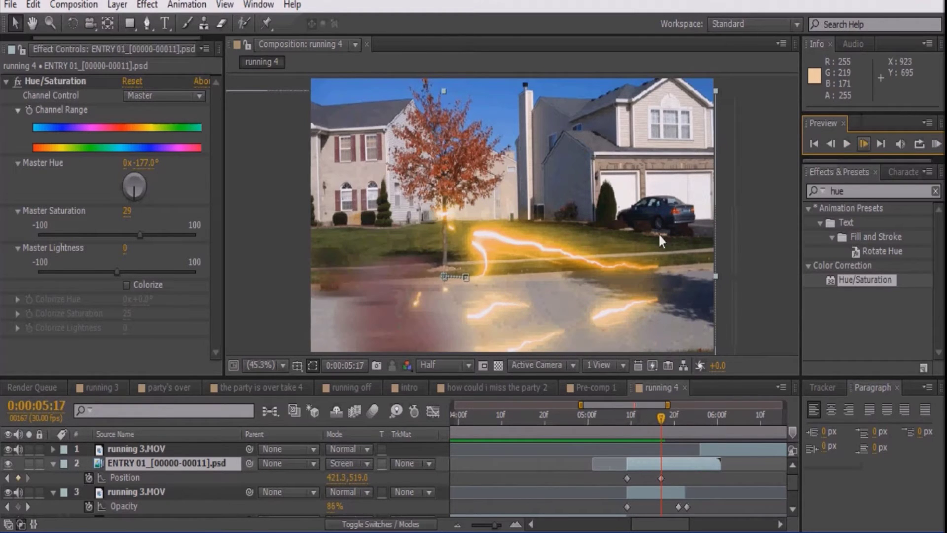
{"action": "left_click_drag", "start_coordinate": [587, 294], "coordinate": [530, 316]}
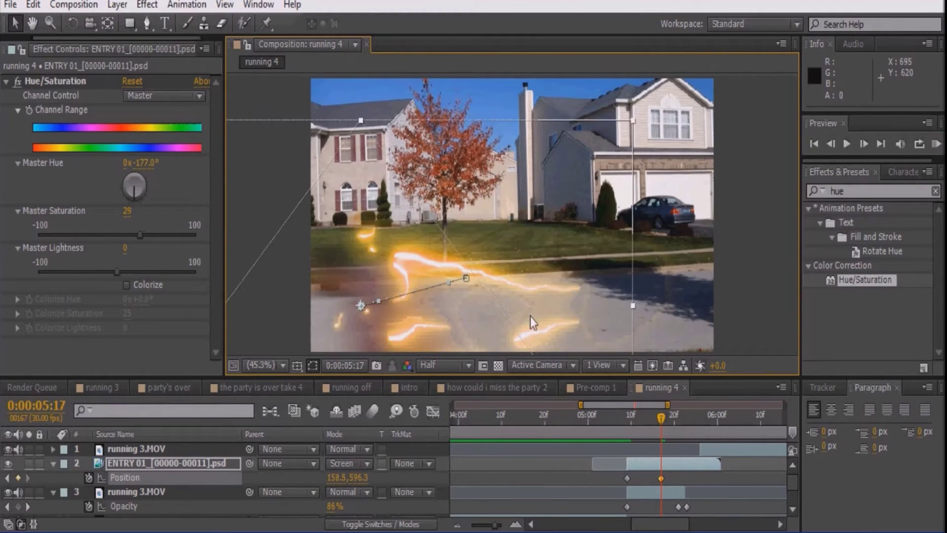
Add a position keyframe for the energy element at 0:00:05:20, shifted slightly further along the run to about 121, 594.
{"action": "left_click", "coordinate": [865, 146]}
{"action": "left_click", "coordinate": [865, 145]}
{"action": "left_click", "coordinate": [864, 144]}
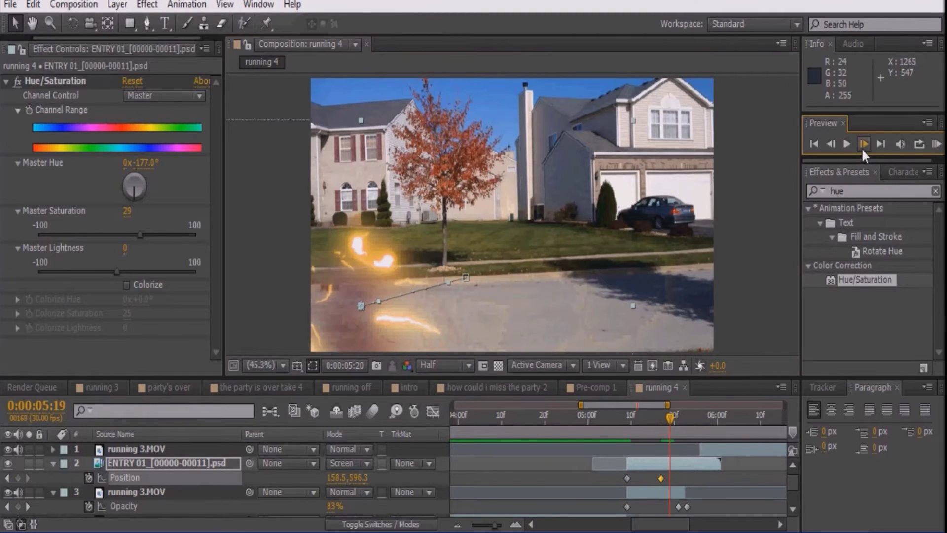
{"action": "left_click_drag", "start_coordinate": [472, 326], "coordinate": [464, 330]}
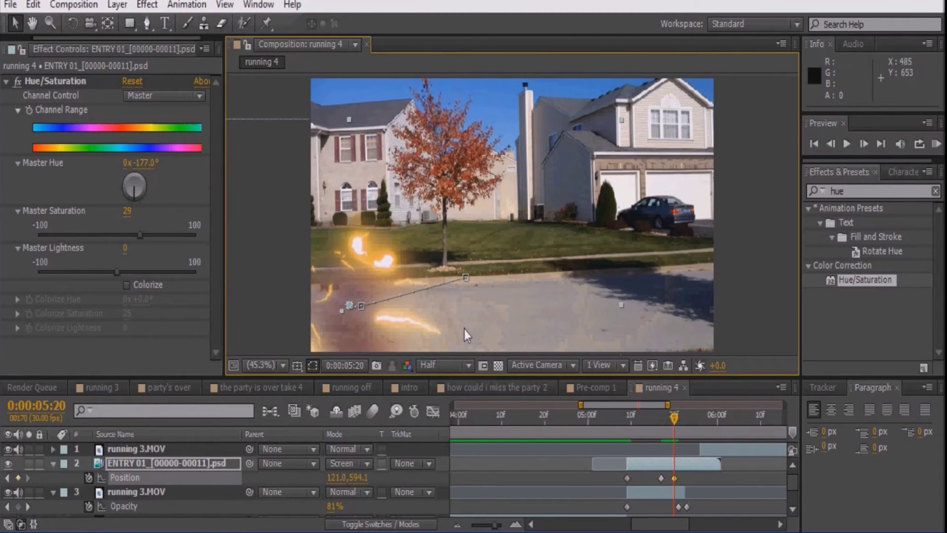
{"action": "left_click", "coordinate": [860, 143]}
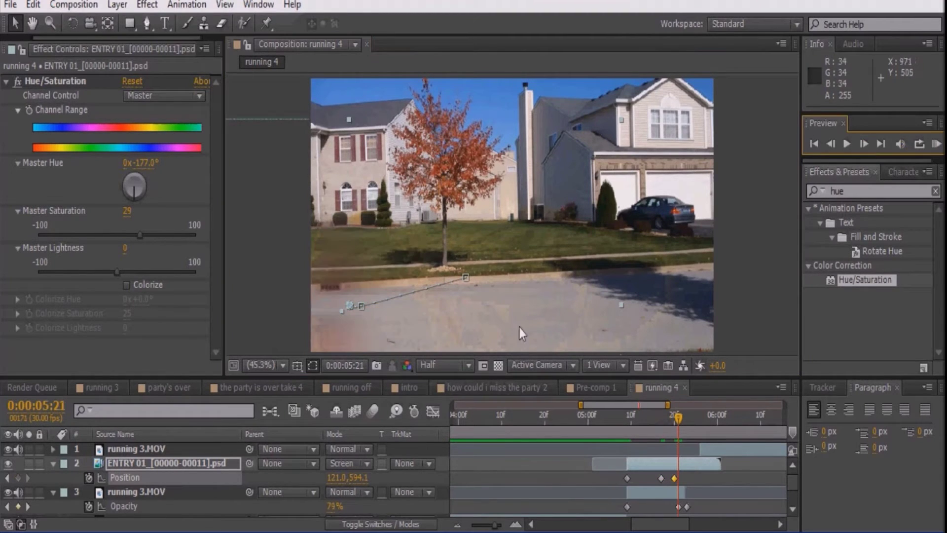
Duplicate the energy layer and set the upper copy's blending mode to Add.
{"action": "left_click", "coordinate": [637, 463]}
{"action": "key", "text": "ctrl+d"}
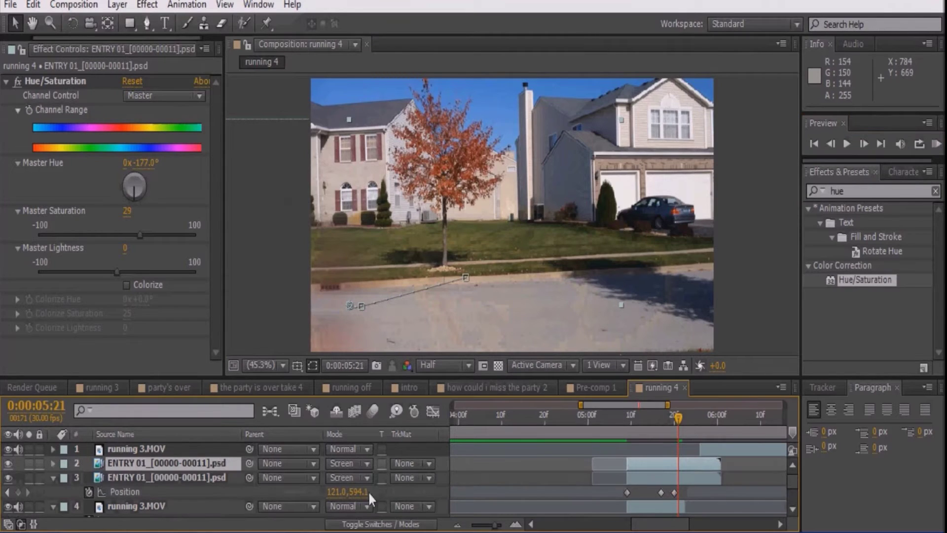
{"action": "left_click", "coordinate": [339, 463]}
{"action": "left_click", "coordinate": [437, 97]}
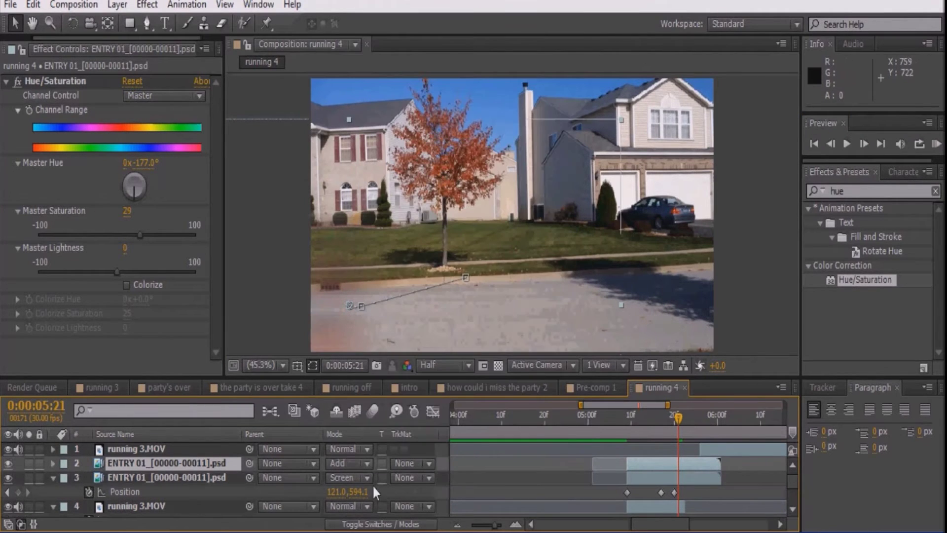
Enable motion blur on the lower energy layer and for the composition, with the time at 0:00:05:09.
{"action": "left_click", "coordinate": [373, 523]}
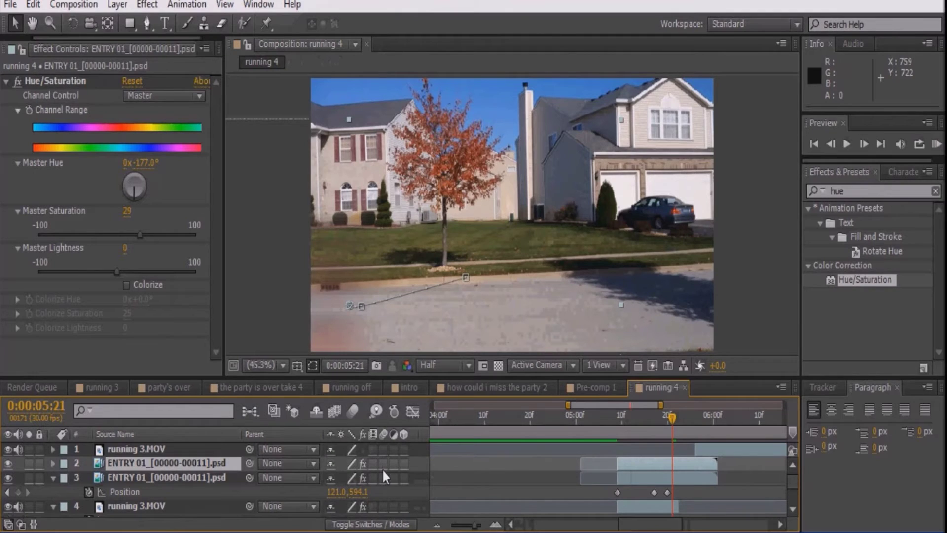
{"action": "left_click", "coordinate": [383, 476]}
{"action": "left_click", "coordinate": [616, 417]}
{"action": "left_click", "coordinate": [354, 410]}
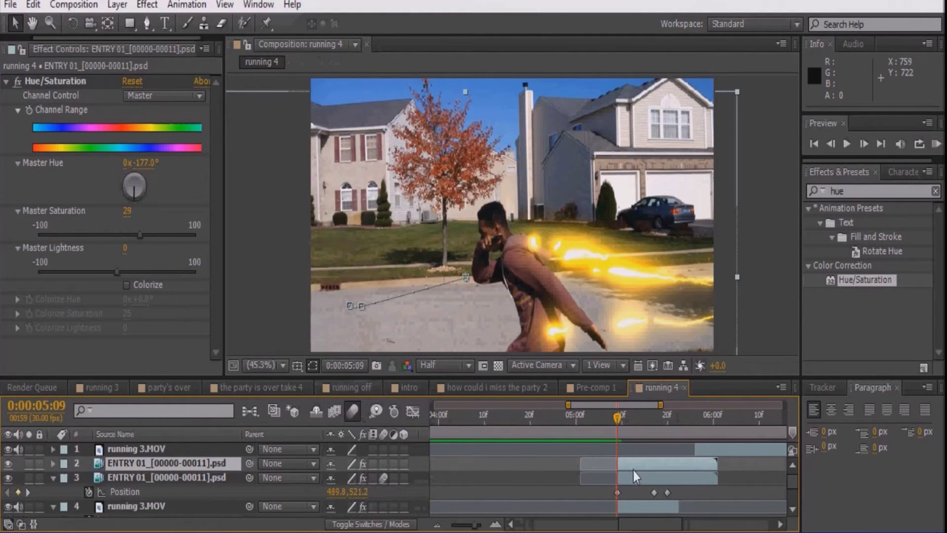
Shift the upper energy layer's Master Hue to about -207° for a more orange glow and preview the result.
{"action": "left_click", "coordinate": [393, 523]}
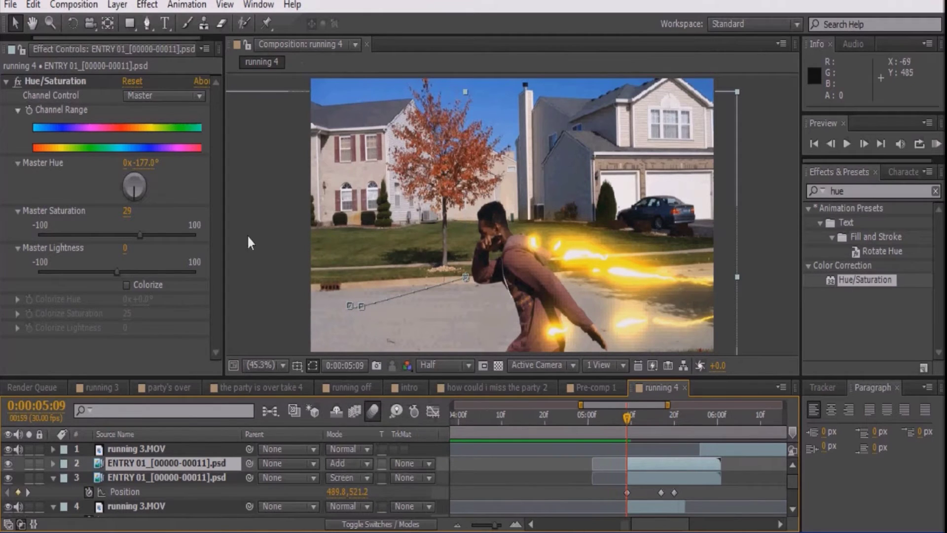
{"action": "left_click_drag", "start_coordinate": [142, 162], "coordinate": [135, 165]}
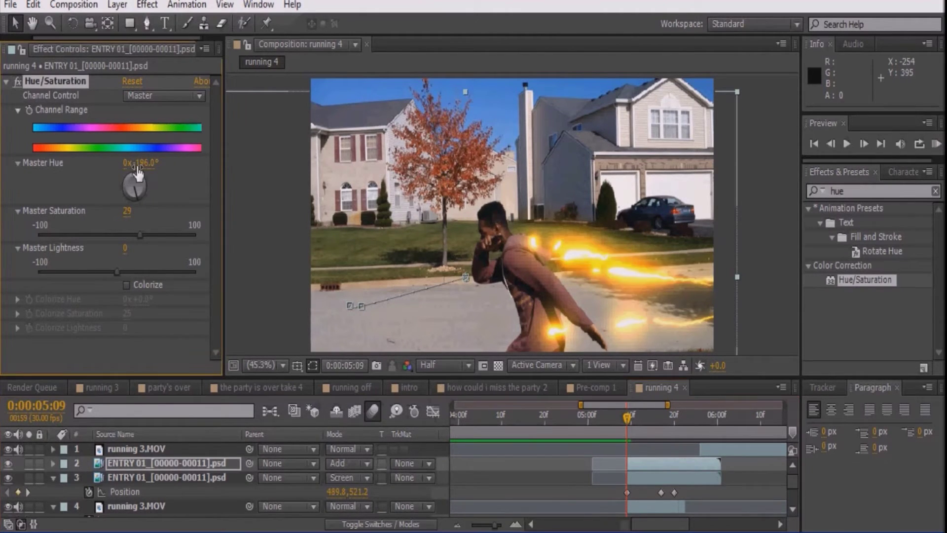
{"action": "left_click_drag", "start_coordinate": [147, 166], "coordinate": [140, 165]}
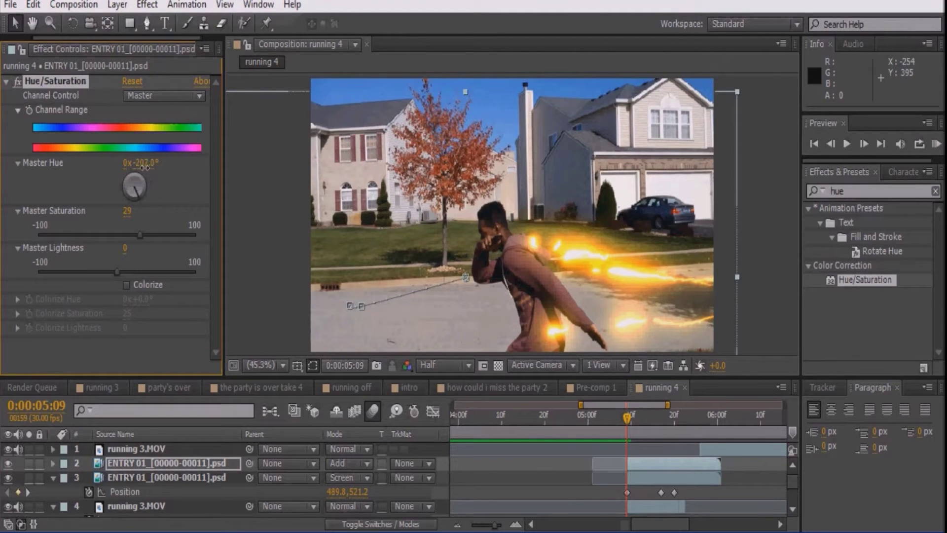
{"action": "left_click", "coordinate": [846, 144]}
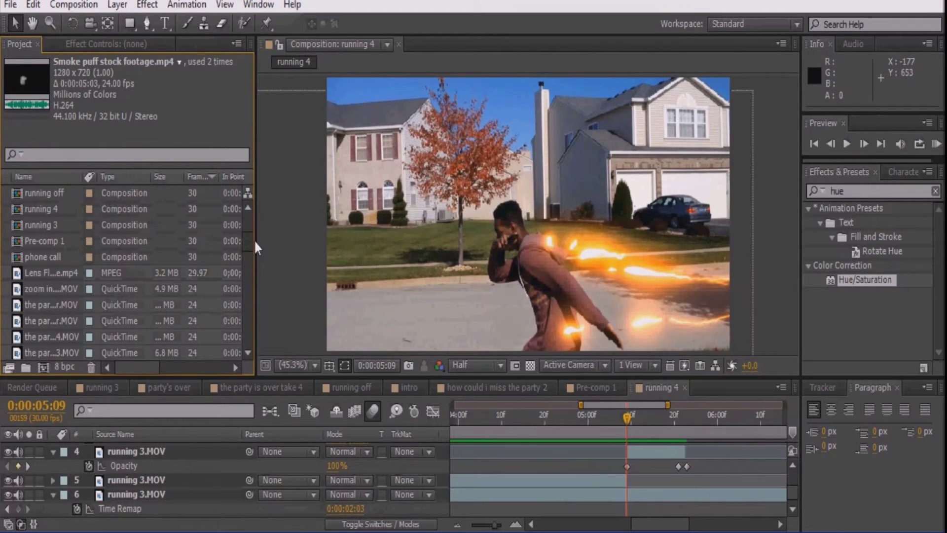
Place the DustWave_9_0249.mov footage directly below the masked runner layer, starting shortly before 0:00:05:09.
{"action": "scroll", "coordinate": [254, 239], "scroll_direction": "up", "scroll_amount": 4}
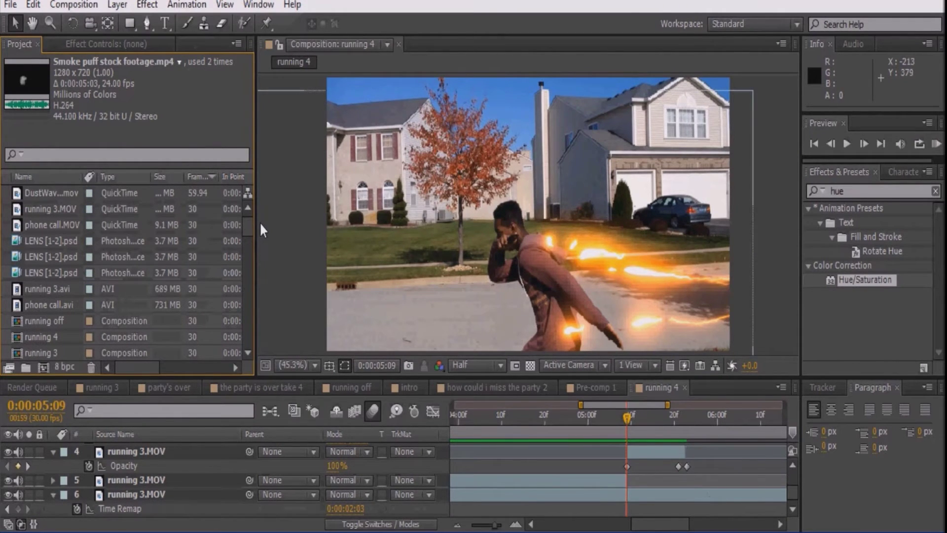
{"action": "left_click_drag", "start_coordinate": [54, 191], "coordinate": [627, 471]}
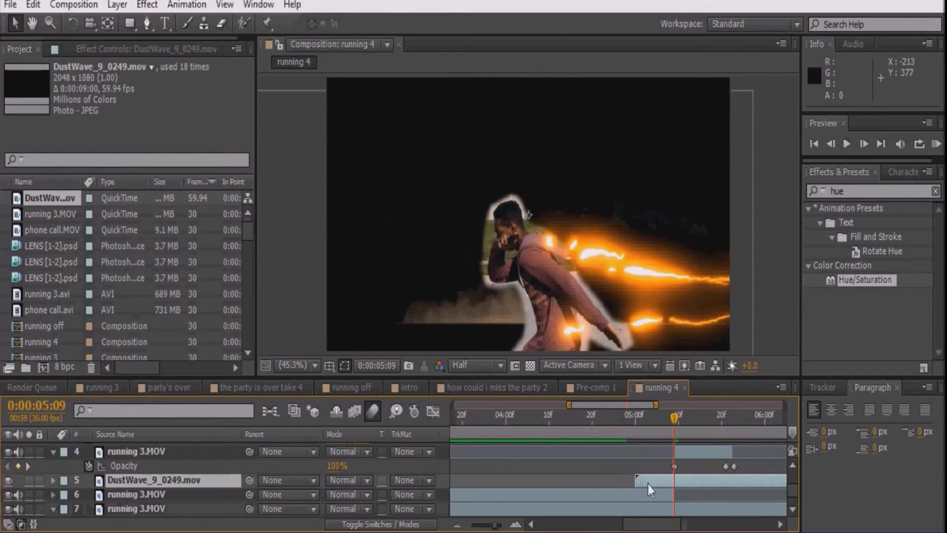
Move the dust wave to the right onto the street behind the runner and set its blending mode to Screen.
{"action": "left_click_drag", "start_coordinate": [632, 294], "coordinate": [686, 308]}
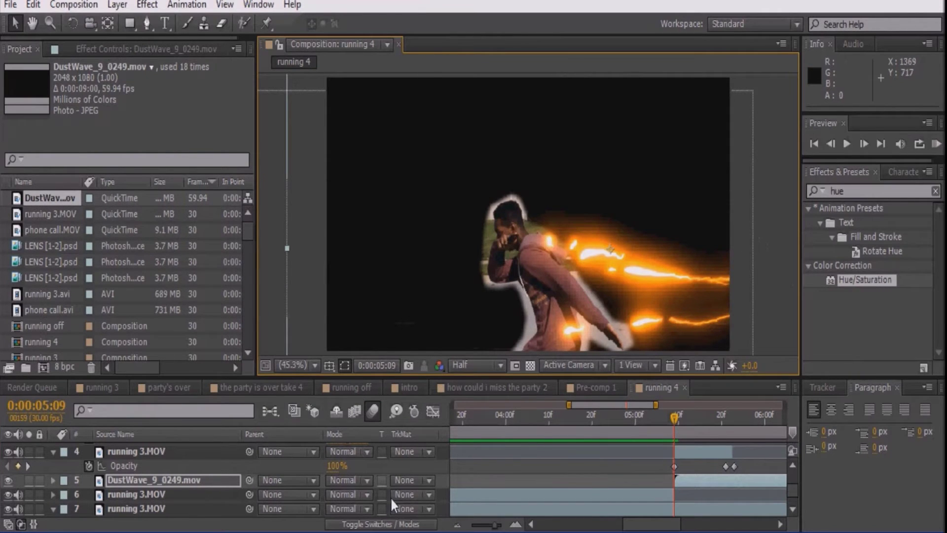
{"action": "left_click", "coordinate": [353, 482]}
{"action": "left_click", "coordinate": [375, 129]}
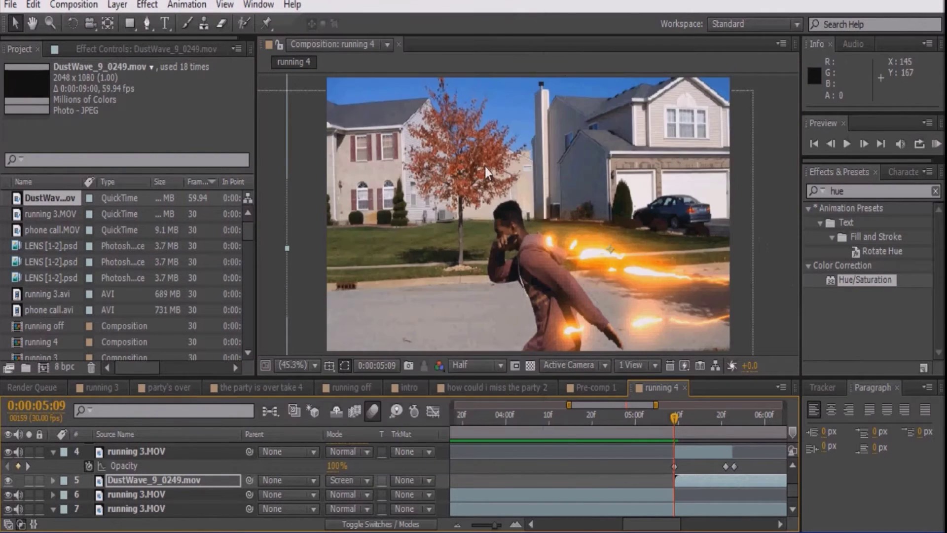
Find the Tint effect and apply it to the dust wave layer.
{"action": "left_click_drag", "start_coordinate": [859, 192], "coordinate": [800, 202]}
{"action": "type", "text": "tint"}
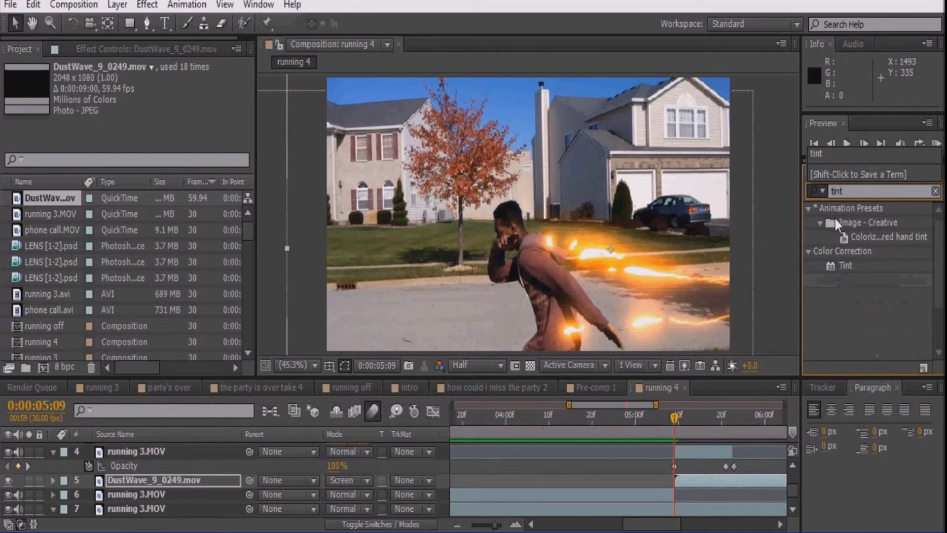
{"action": "left_click_drag", "start_coordinate": [843, 266], "coordinate": [727, 482]}
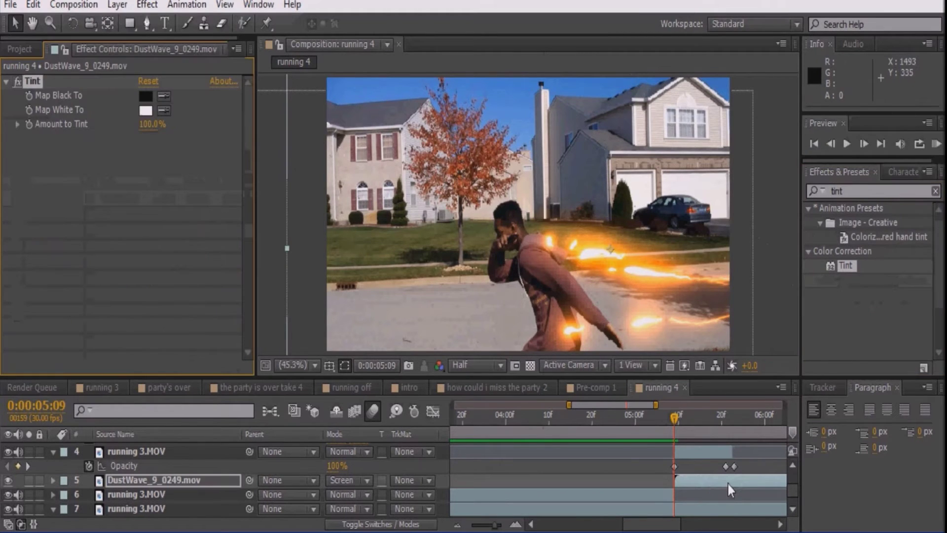
Duplicate the tinted dust wave layer twice to strengthen the dust and preview the result.
{"action": "left_click", "coordinate": [729, 483]}
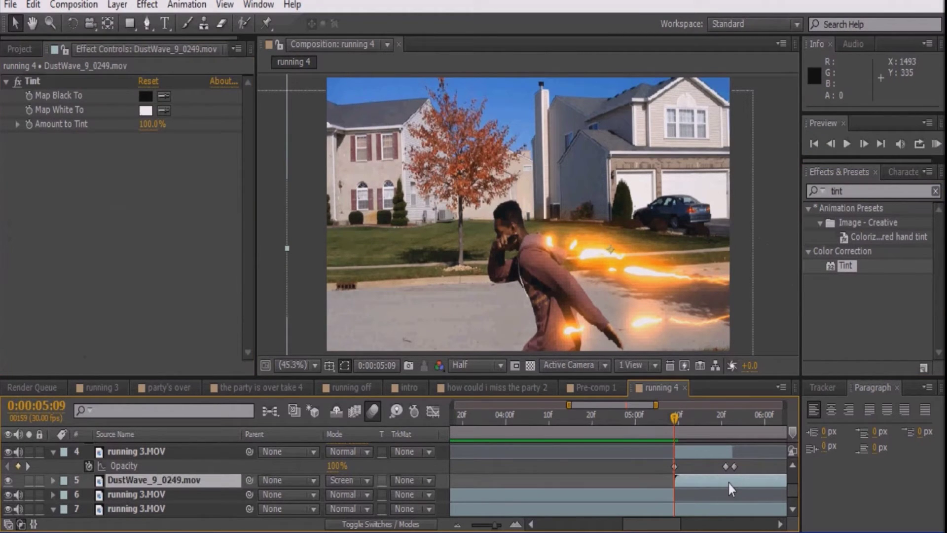
{"action": "key", "text": "ctrl+d"}
{"action": "key", "text": "ctrl+d"}
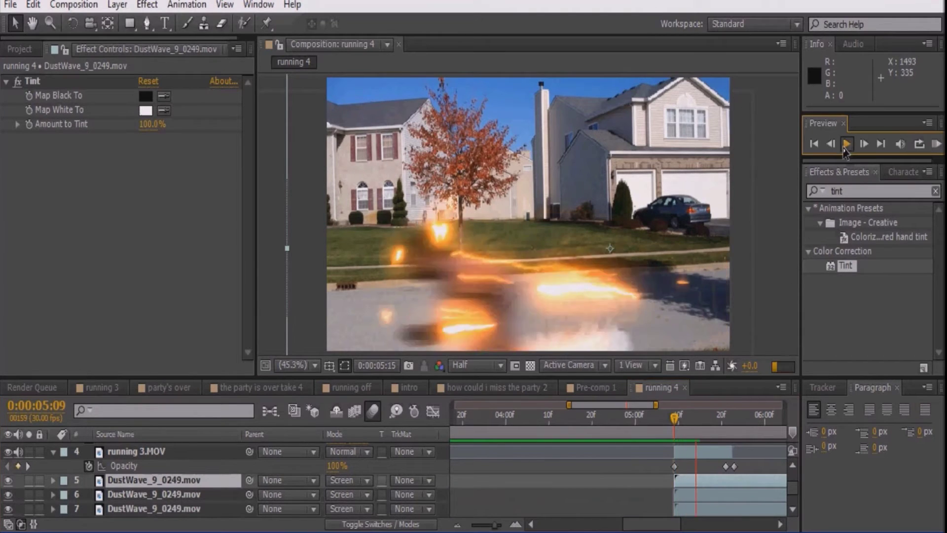
{"action": "left_click", "coordinate": [935, 144]}
{"action": "left_click", "coordinate": [845, 145]}
Shift all three dust wave layers a few frames earlier, nudge them to the right in the frame, and preview.
{"action": "left_click_drag", "start_coordinate": [668, 481], "coordinate": [686, 508]}
{"action": "left_click_drag", "start_coordinate": [685, 480], "coordinate": [669, 479]}
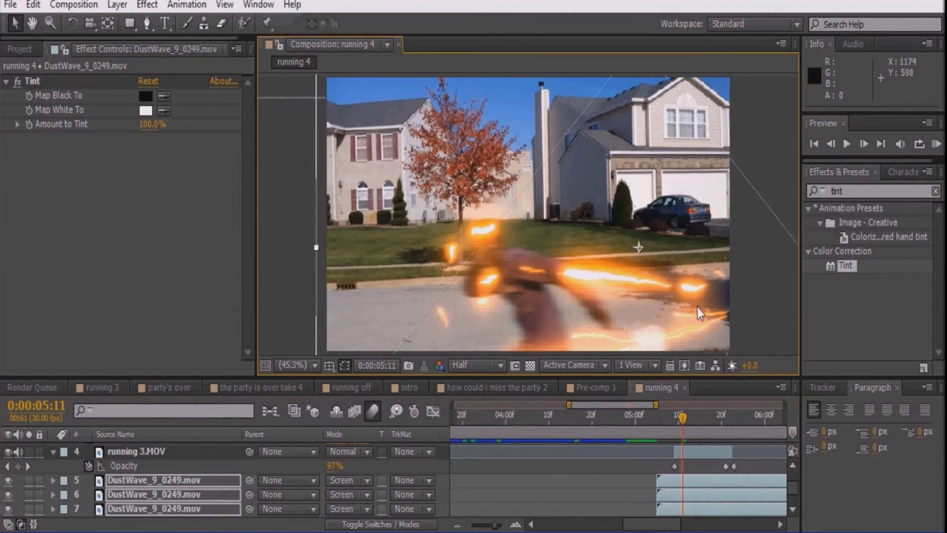
{"action": "left_click", "coordinate": [935, 144]}
Trim the start of the three dust wave layers to the frame where the runner takes off.
{"action": "left_click", "coordinate": [865, 144]}
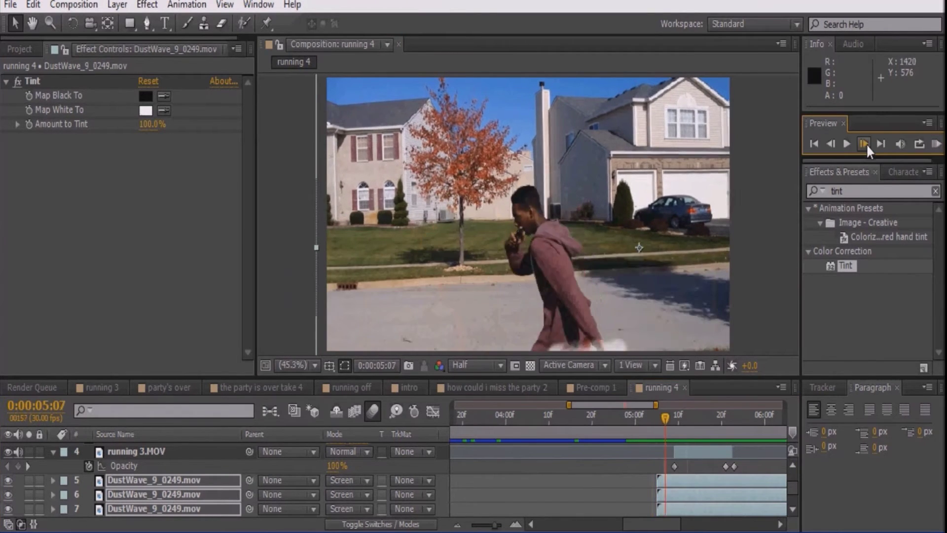
{"action": "left_click", "coordinate": [865, 144]}
{"action": "left_click", "coordinate": [833, 148]}
{"action": "key", "text": "alt+["}
{"action": "left_click", "coordinate": [833, 148]}
{"action": "left_click", "coordinate": [862, 148]}
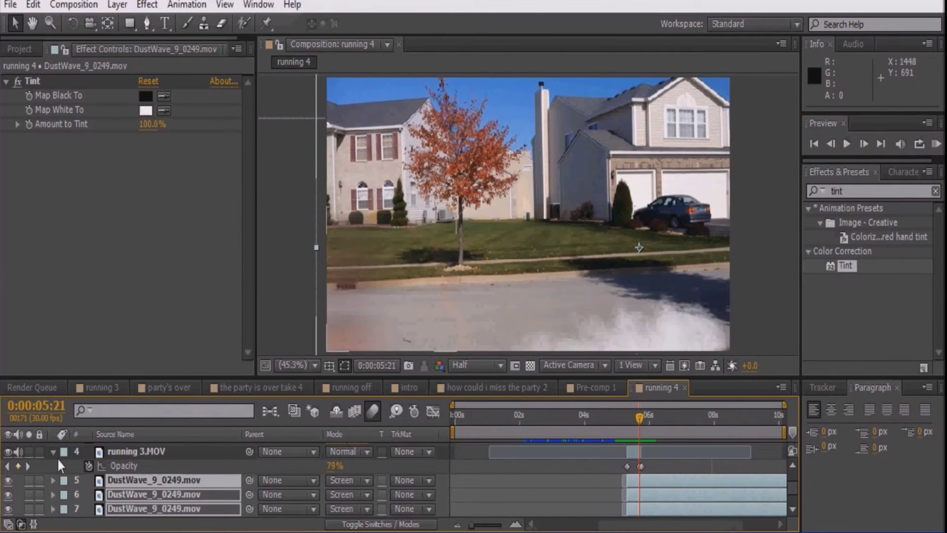
Pre-compose all layers into a new composition named Super Speed, moving all attributes into it.
{"action": "left_click", "coordinate": [52, 452]}
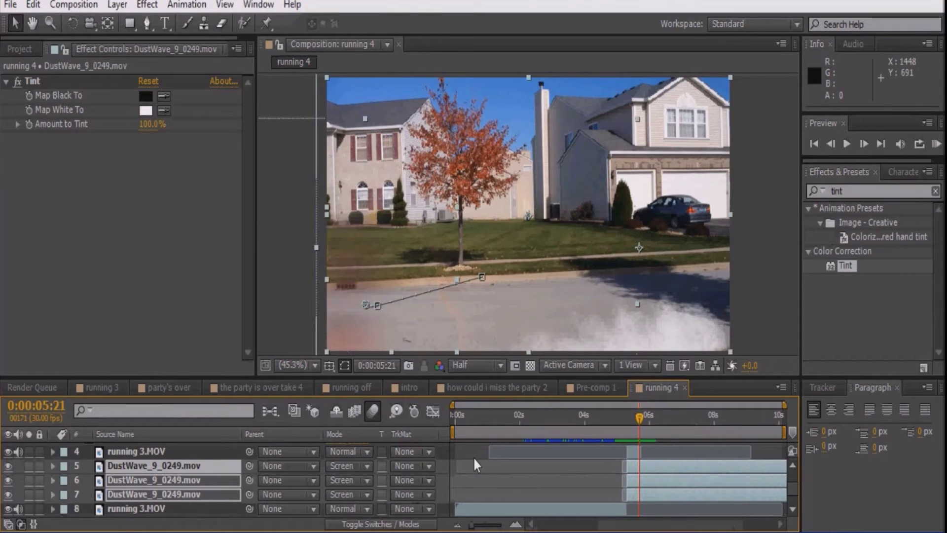
{"action": "key", "text": "ctrl+a"}
{"action": "key", "text": "ctrl+shift+c"}
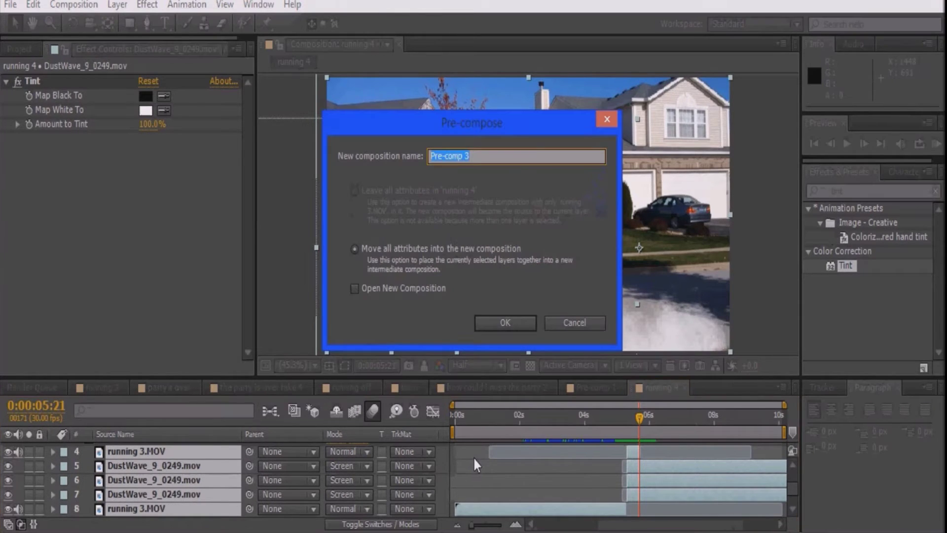
{"action": "type", "text": "Super Speed"}
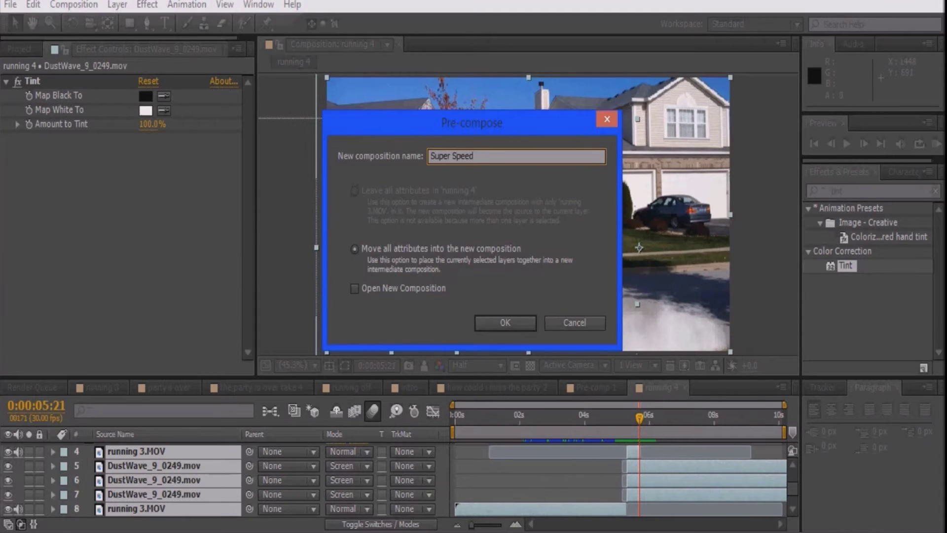
{"action": "key", "text": "Return"}
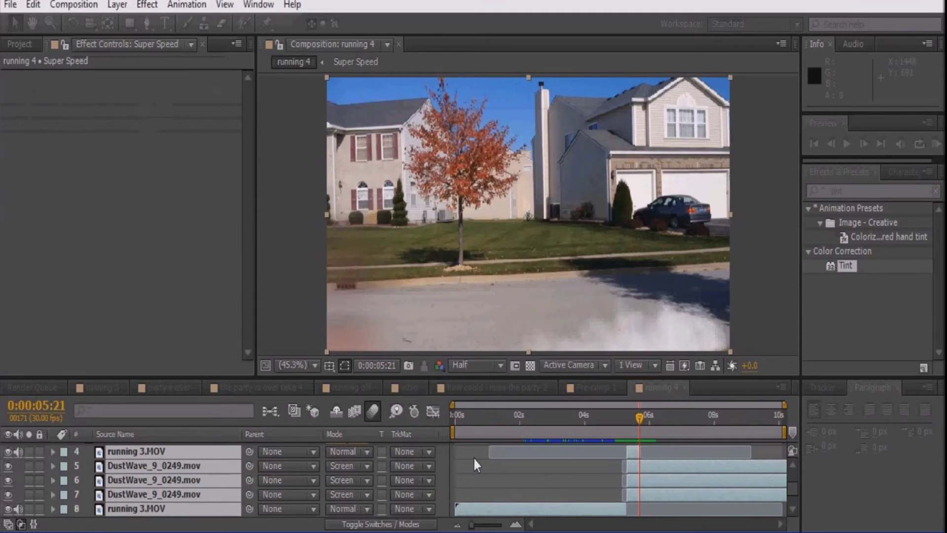
Go to 0:00:05:09 and add the LENS [1-2].psd footage above the Super Speed layer.
{"action": "left_click_drag", "start_coordinate": [640, 421], "coordinate": [625, 422]}
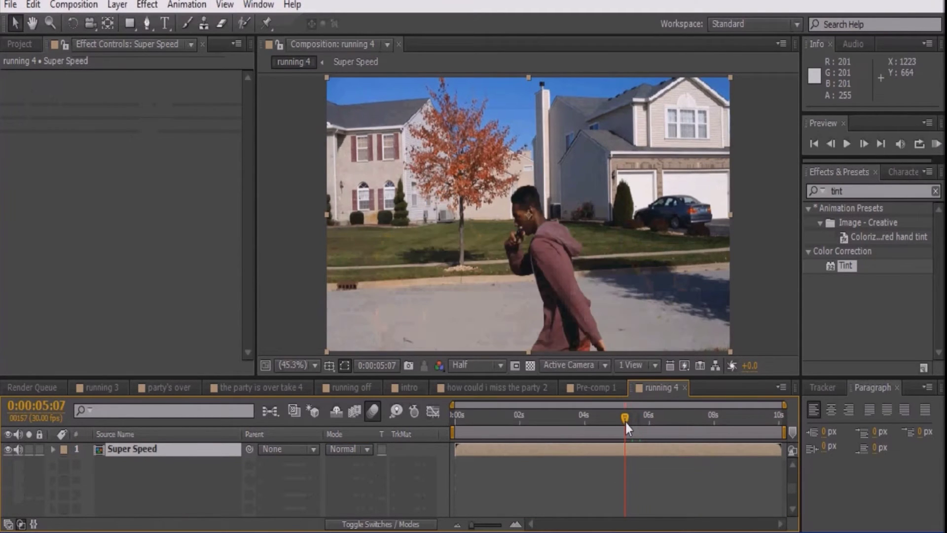
{"action": "left_click", "coordinate": [860, 144]}
{"action": "left_click", "coordinate": [861, 144]}
{"action": "left_click", "coordinate": [24, 44]}
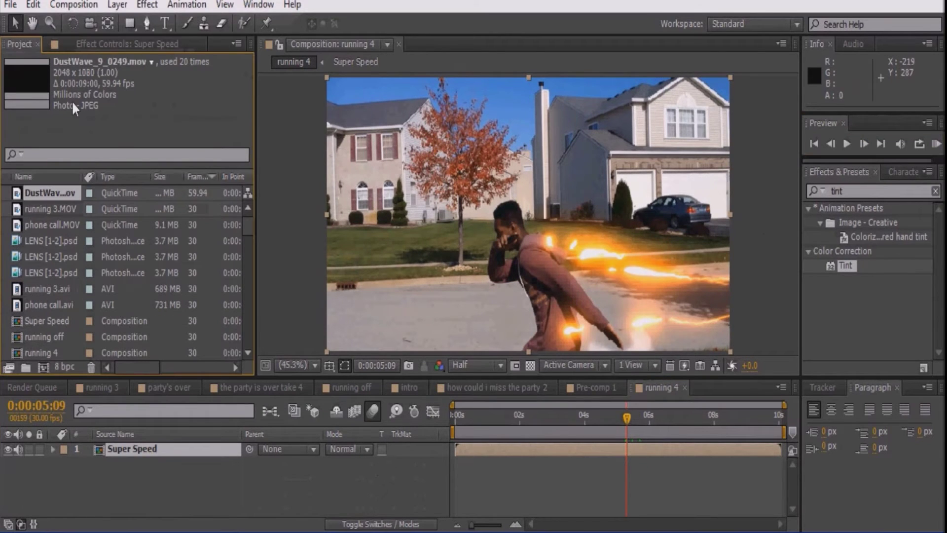
{"action": "left_click", "coordinate": [73, 243]}
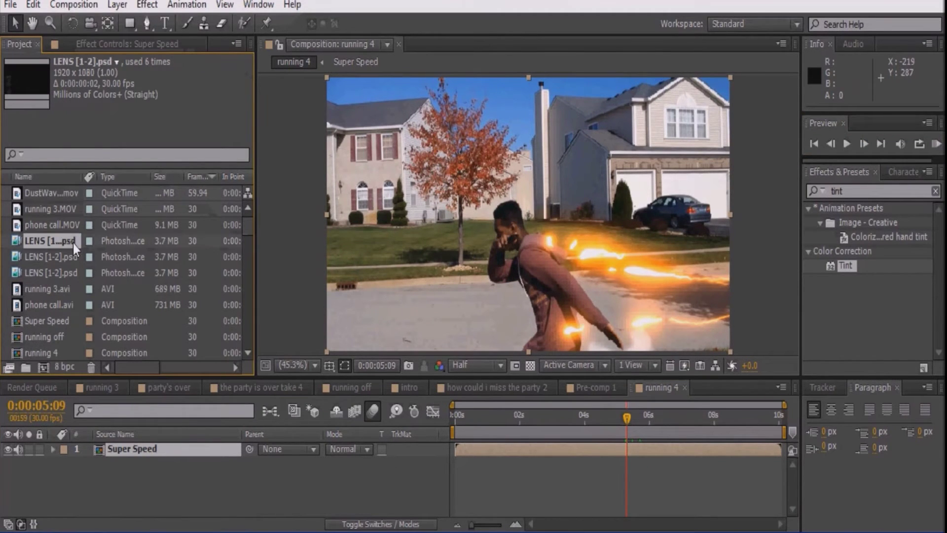
{"action": "left_click_drag", "start_coordinate": [68, 241], "coordinate": [493, 250]}
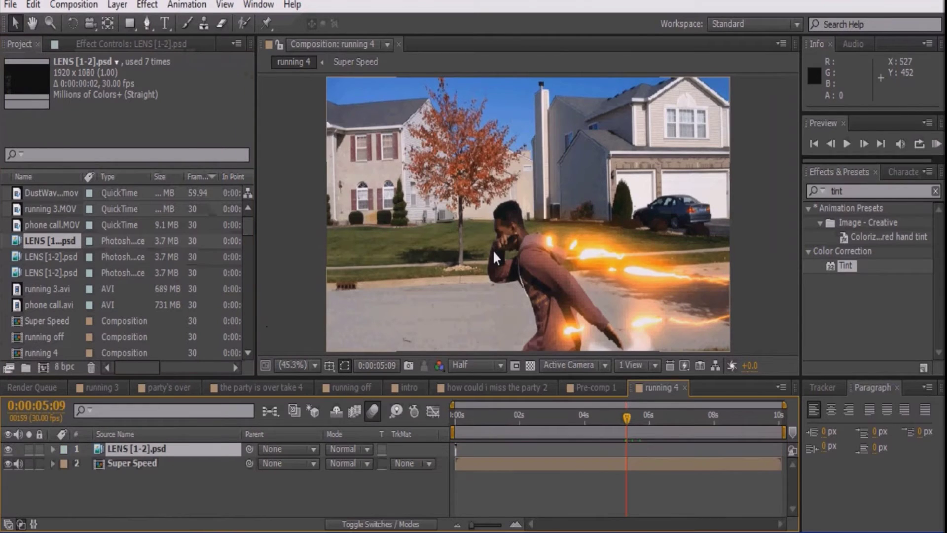
Freeze the frame of the LENS [1-2].psd layer and extend its end to about 6.5 seconds.
{"action": "right_click", "coordinate": [458, 449]}
{"action": "mouse_move", "coordinate": [534, 90]}
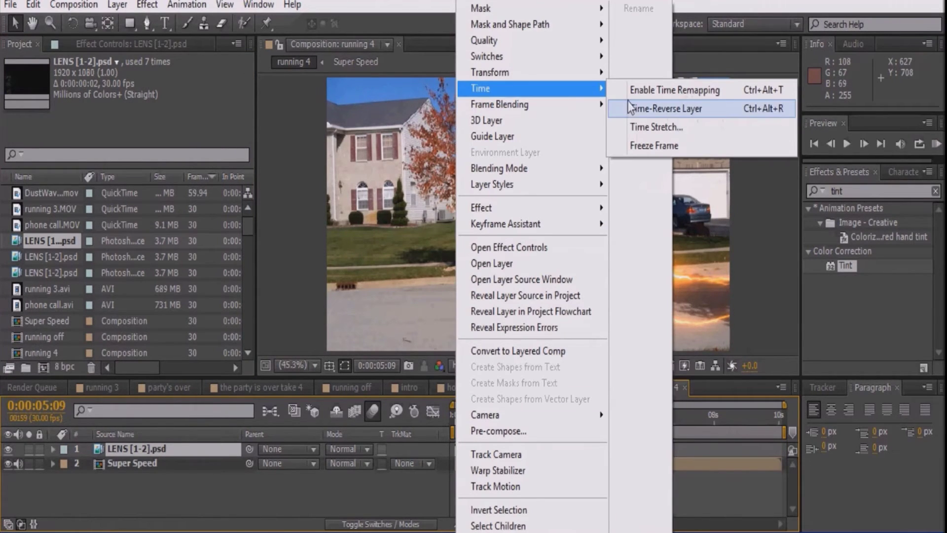
{"action": "left_click", "coordinate": [651, 146]}
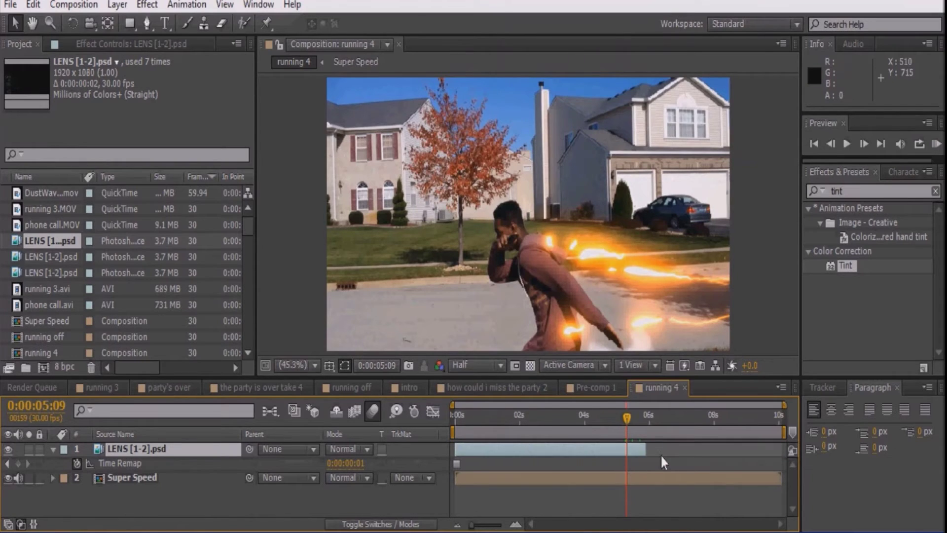
{"action": "left_click_drag", "start_coordinate": [645, 449], "coordinate": [663, 453]}
Show the layer blending modes and set the LENS [1-2].psd layer's mode to Add.
{"action": "left_click", "coordinate": [416, 526]}
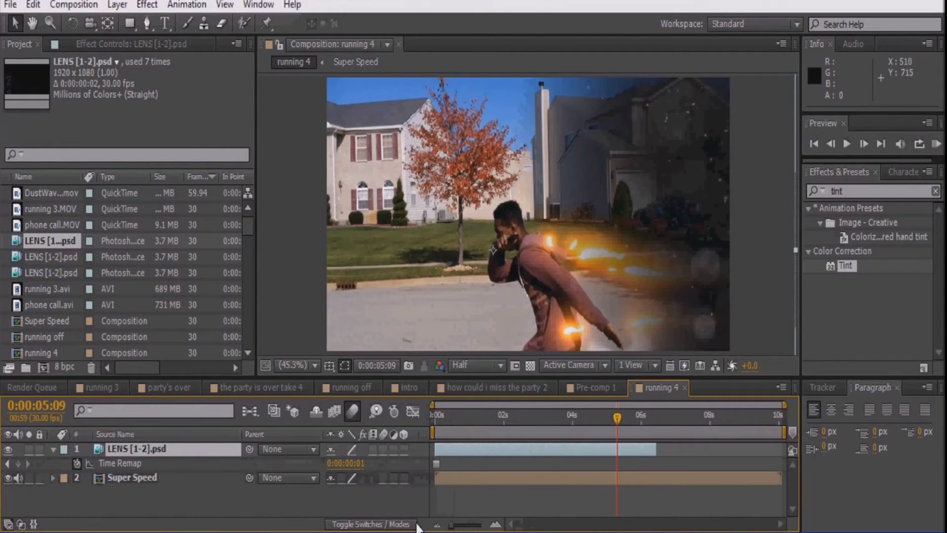
{"action": "left_click", "coordinate": [360, 524]}
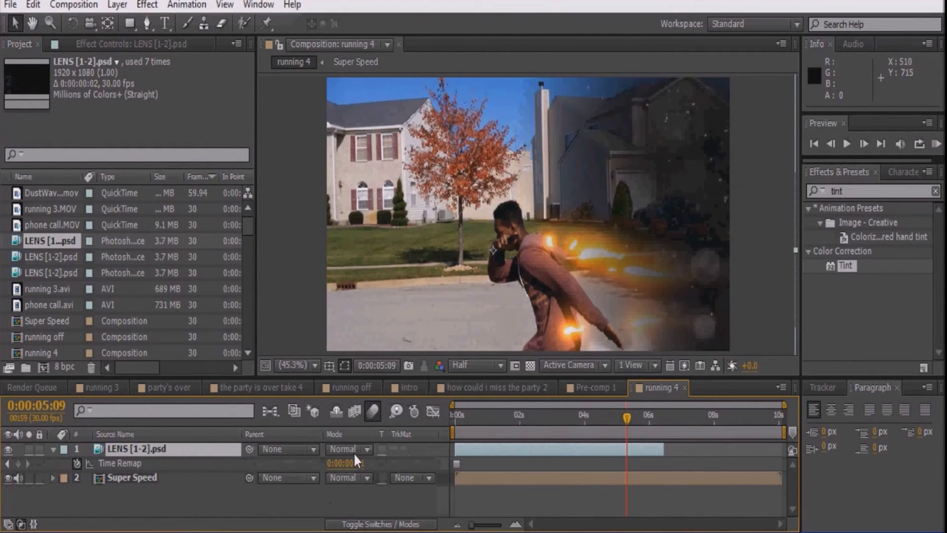
{"action": "left_click", "coordinate": [358, 450]}
{"action": "left_click", "coordinate": [423, 168]}
Apply a Photo Filter effect to the LENS [1-2].psd layer with Warming Filter (85) and 89% density.
{"action": "left_click", "coordinate": [880, 197]}
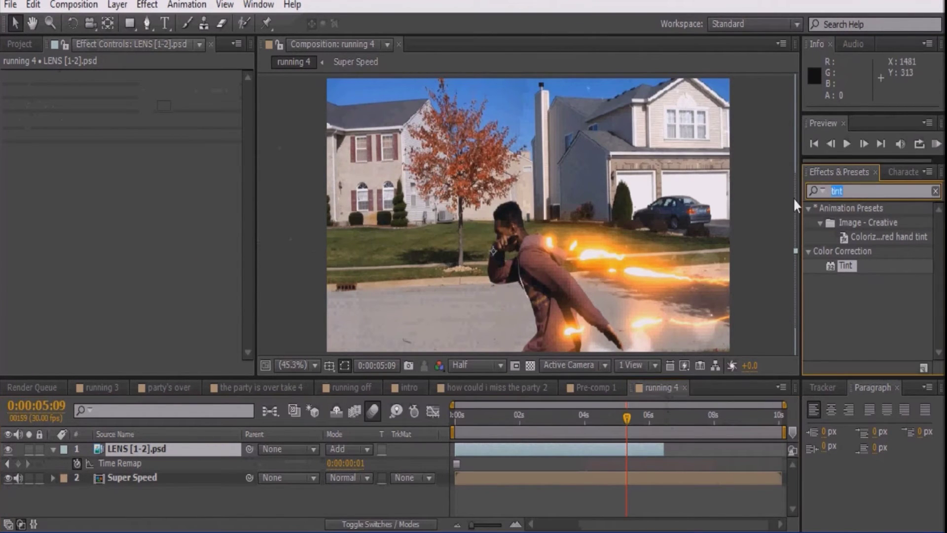
{"action": "type", "text": "photo"}
{"action": "left_click_drag", "start_coordinate": [867, 222], "coordinate": [630, 453]}
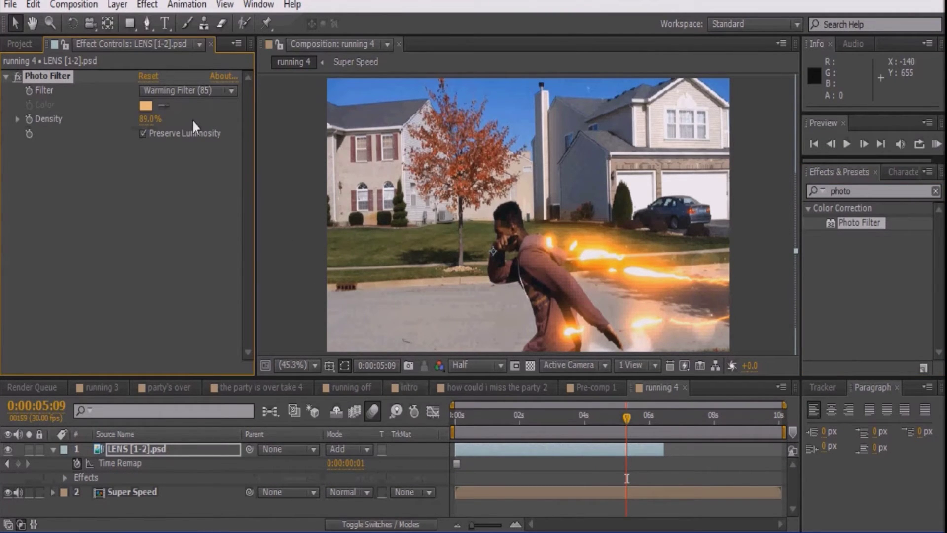
Trim the lens layer to start at 0:00:05:09 and move it left to a position of about 342, 459.
{"action": "key", "text": "alt+bracketleft"}
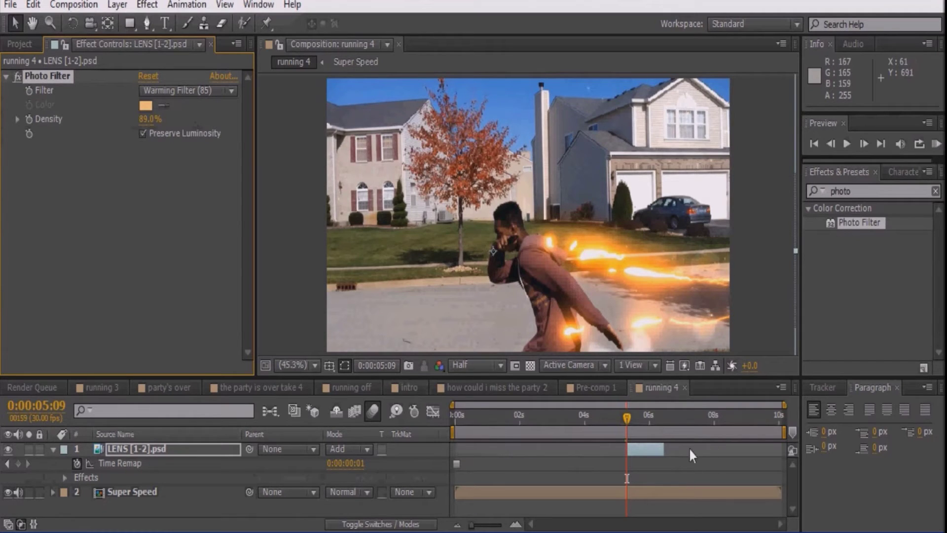
{"action": "left_click", "coordinate": [697, 309]}
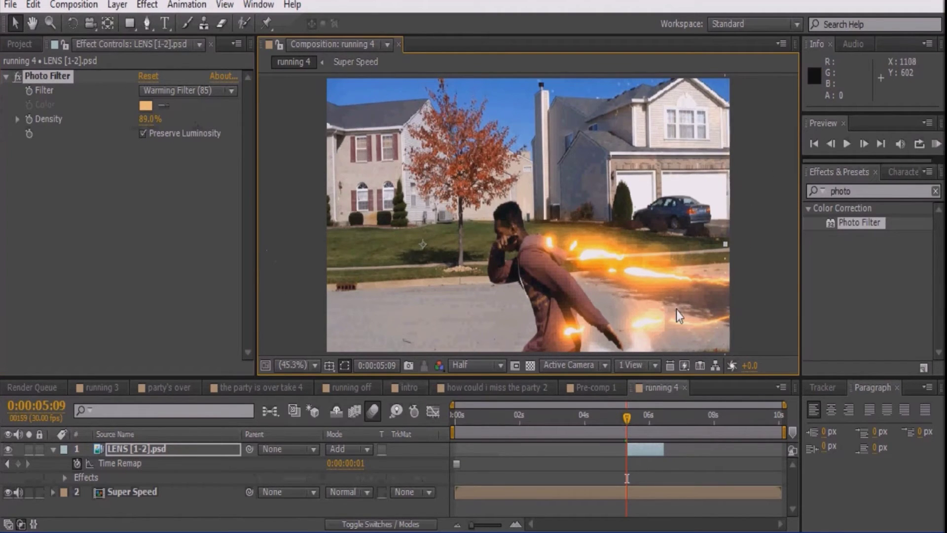
{"action": "left_click_drag", "start_coordinate": [675, 316], "coordinate": [700, 324]}
Draw a closed, rounded Pen mask on the lens layer around the runner and feather it by 14 pixels.
{"action": "left_click", "coordinate": [146, 23]}
{"action": "left_click", "coordinate": [544, 171]}
{"action": "left_click", "coordinate": [475, 180]}
{"action": "left_click", "coordinate": [453, 239]}
{"action": "left_click", "coordinate": [467, 303]}
{"action": "left_click", "coordinate": [498, 339]}
{"action": "left_click", "coordinate": [562, 344]}
{"action": "left_click", "coordinate": [640, 316]}
{"action": "left_click", "coordinate": [655, 283]}
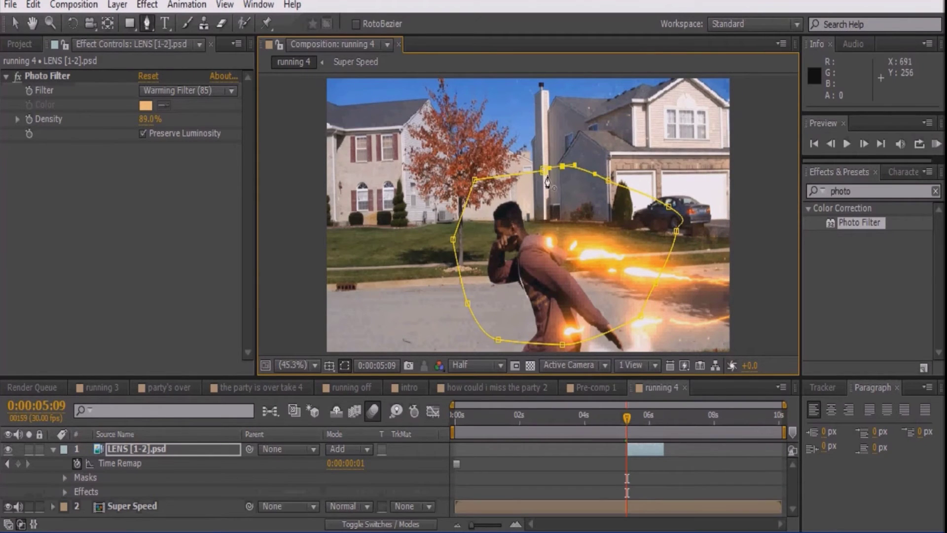
{"action": "key", "text": "f"}
{"action": "left_click_drag", "start_coordinate": [345, 478], "coordinate": [358, 480]}
Apply a Glow effect to the lens layer with a 51.4% threshold and an intensity of 1.4.
{"action": "left_click_drag", "start_coordinate": [856, 191], "coordinate": [765, 205]}
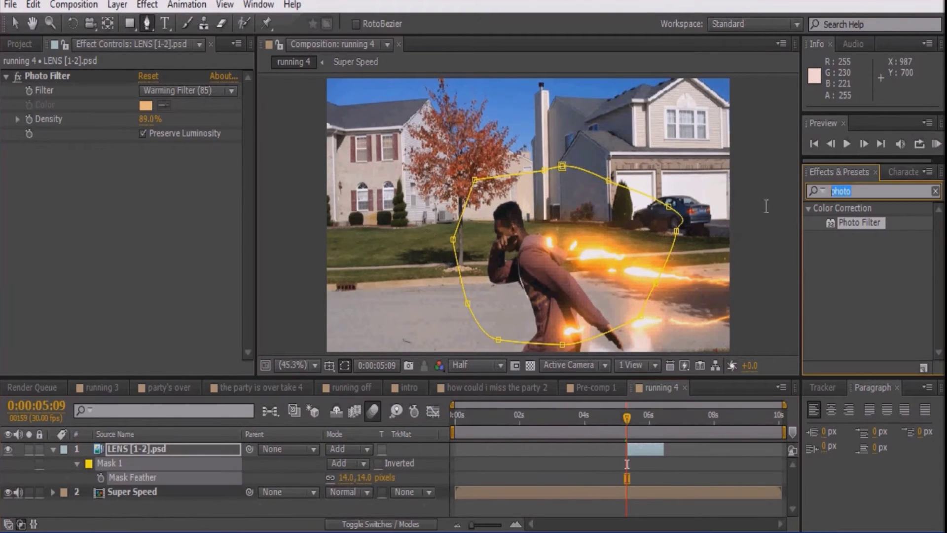
{"action": "type", "text": "gloe"}
{"action": "key", "text": "BackSpace"}
{"action": "type", "text": "w"}
{"action": "left_click_drag", "start_coordinate": [848, 294], "coordinate": [656, 449]}
{"action": "key", "text": "v"}
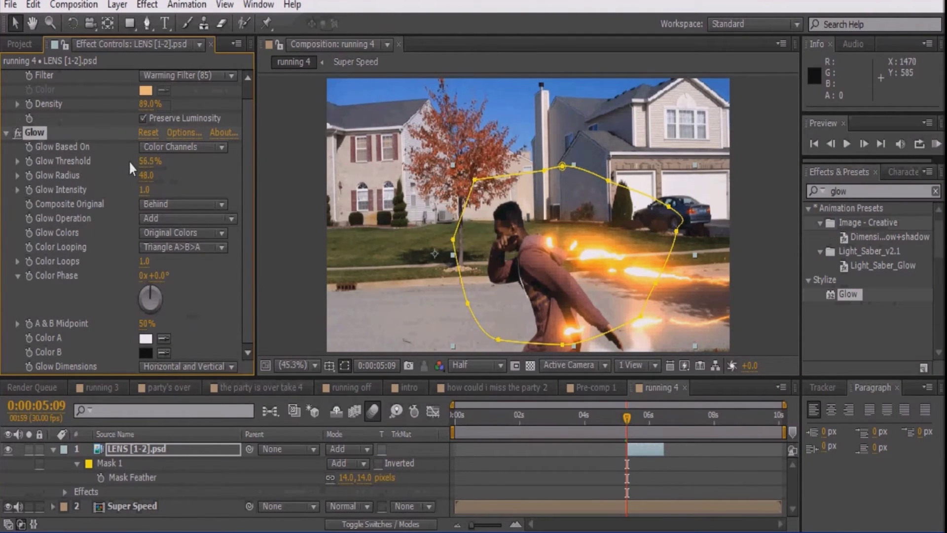
{"action": "left_click_drag", "start_coordinate": [153, 162], "coordinate": [174, 197]}
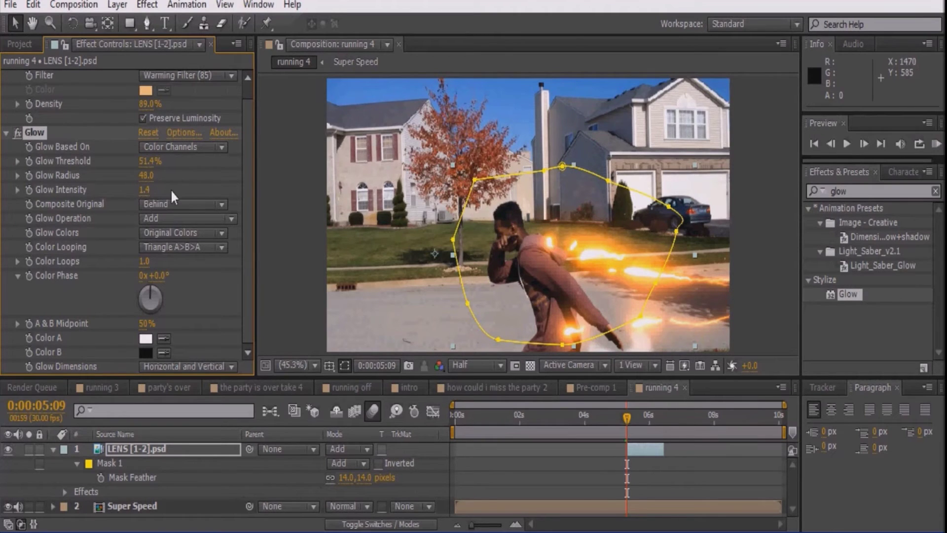
Keyframe the lens layer's position at 0:00:05:09, then follow the runner to about 62, 523 at 0:00:05:14.
{"action": "left_click", "coordinate": [587, 481]}
{"action": "left_click", "coordinate": [634, 452]}
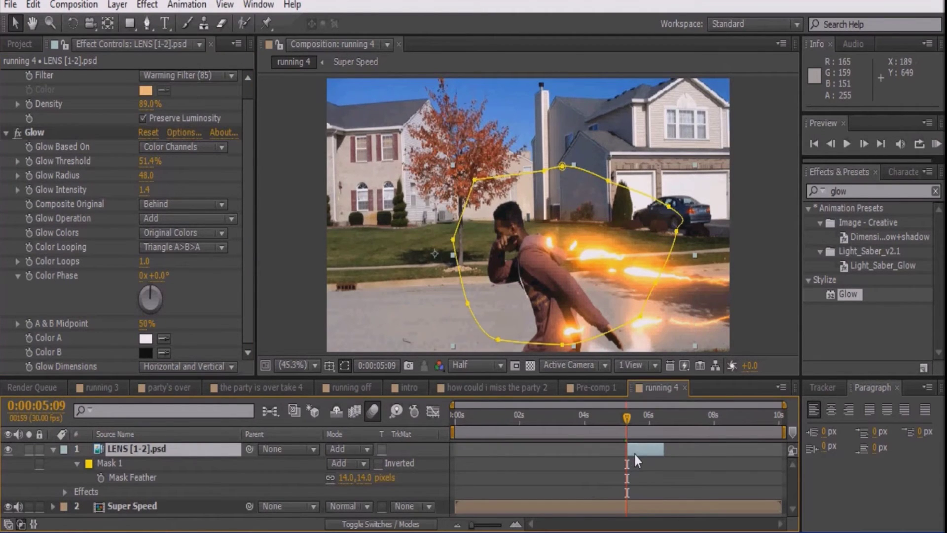
{"action": "key", "text": "alt+shift+p"}
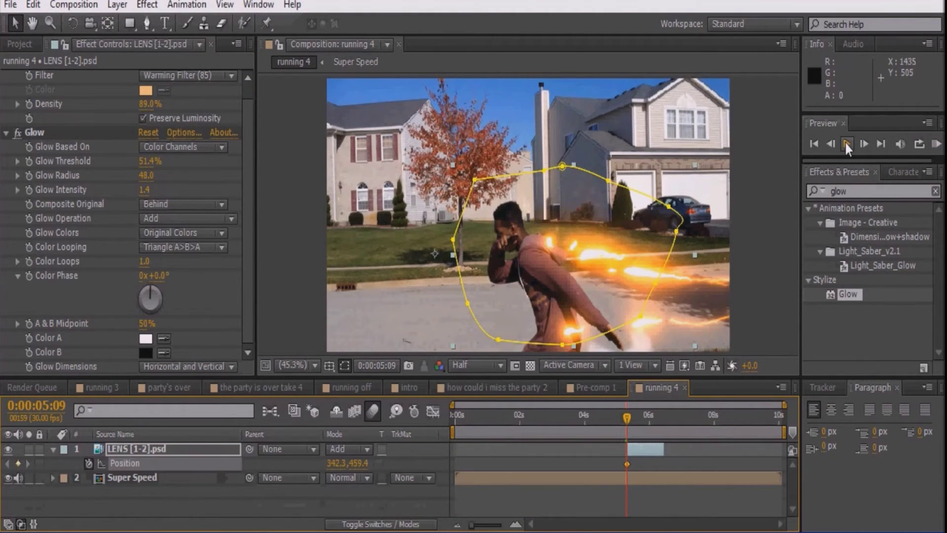
{"action": "left_click", "coordinate": [845, 143]}
{"action": "left_click_drag", "start_coordinate": [619, 259], "coordinate": [529, 286]}
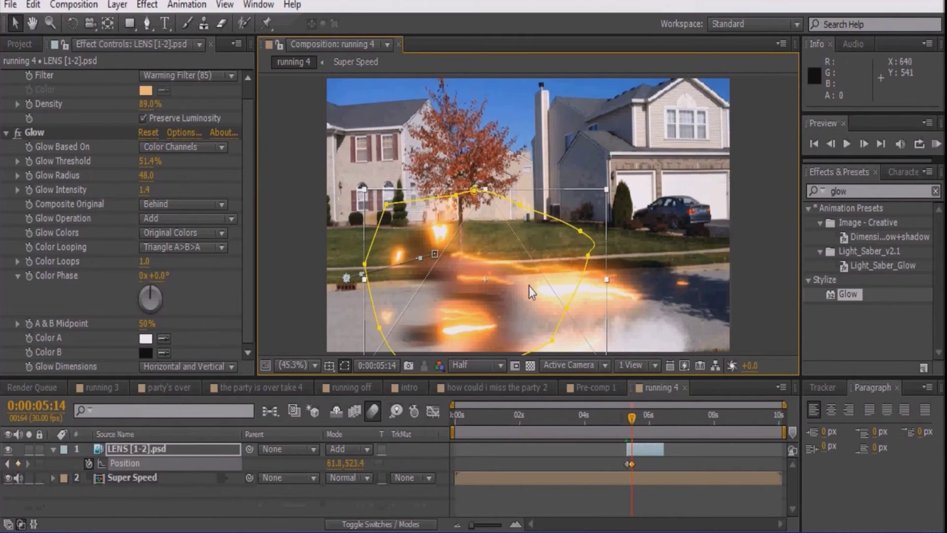
Continue keyframing the lens layer's position with the runner until it exits the frame at about -780, 605 at 0:00:05:21.
{"action": "left_click", "coordinate": [847, 143]}
{"action": "left_click_drag", "start_coordinate": [495, 294], "coordinate": [243, 335]}
{"action": "left_click", "coordinate": [847, 144]}
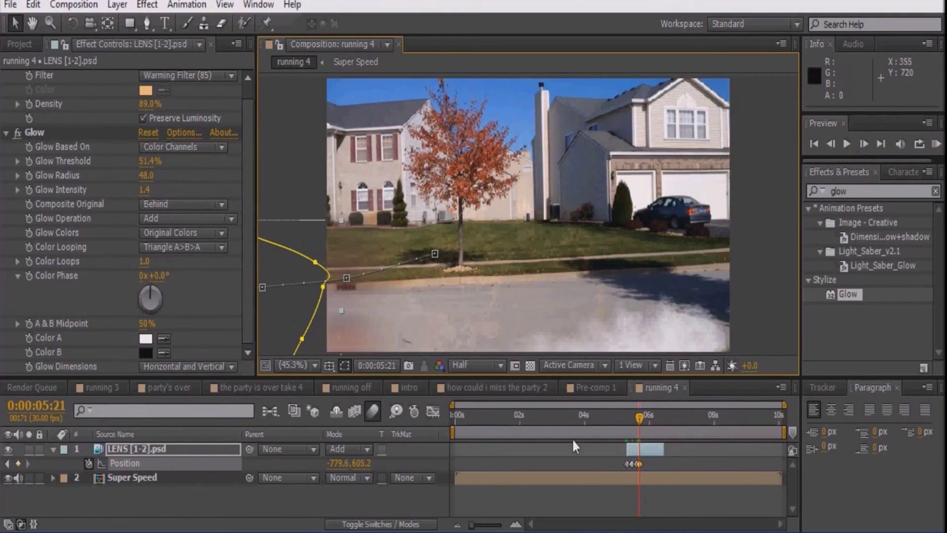
Preview the animated lens effect from 0:00:04:19 and inspect the runner around 0:00:05:13.
{"action": "left_click", "coordinate": [638, 439]}
{"action": "left_click_drag", "start_coordinate": [637, 425], "coordinate": [603, 422]}
{"action": "left_click", "coordinate": [936, 145]}
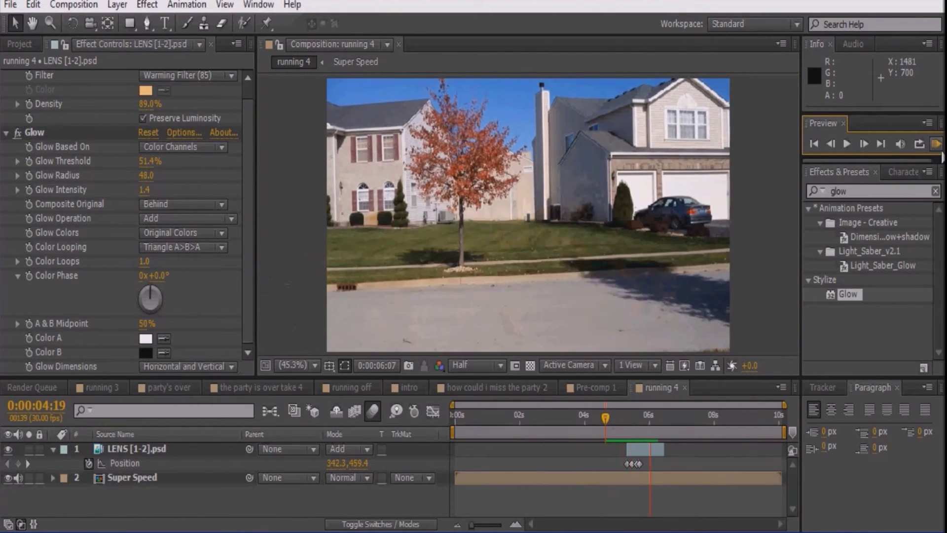
{"action": "left_click", "coordinate": [637, 384]}
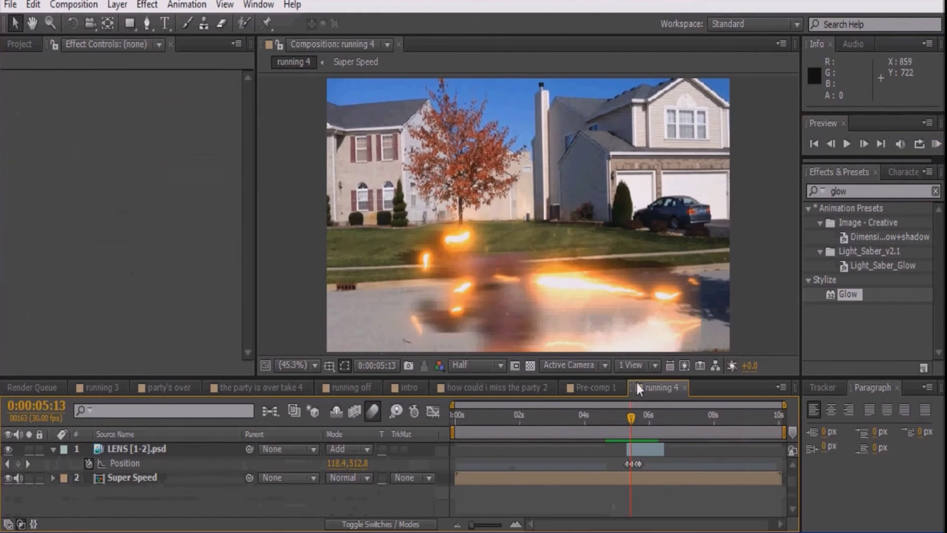
Enable motion blur on the Super Speed layer and pre-compose it with the LENS layer as Super Speed 2.
{"action": "left_click", "coordinate": [417, 523]}
{"action": "left_click", "coordinate": [382, 478]}
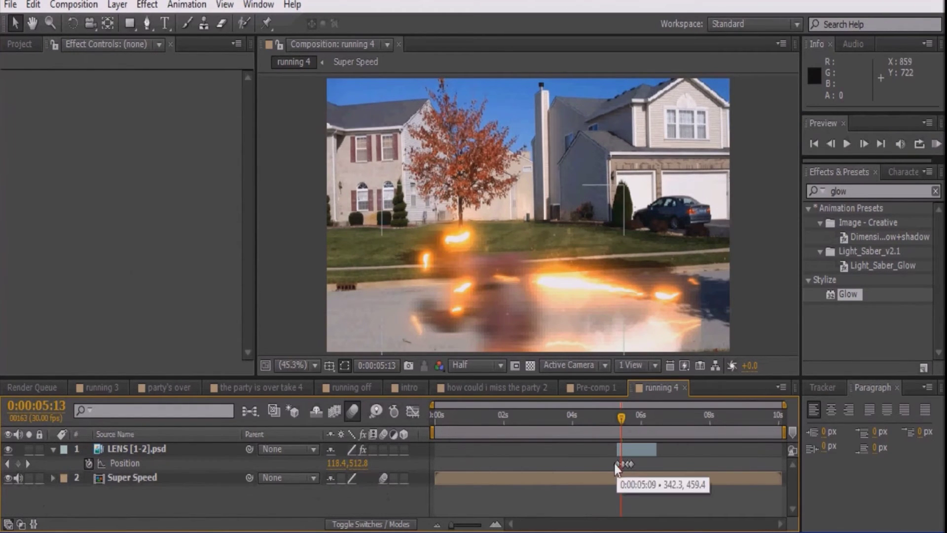
{"action": "key", "text": "ctrl+a"}
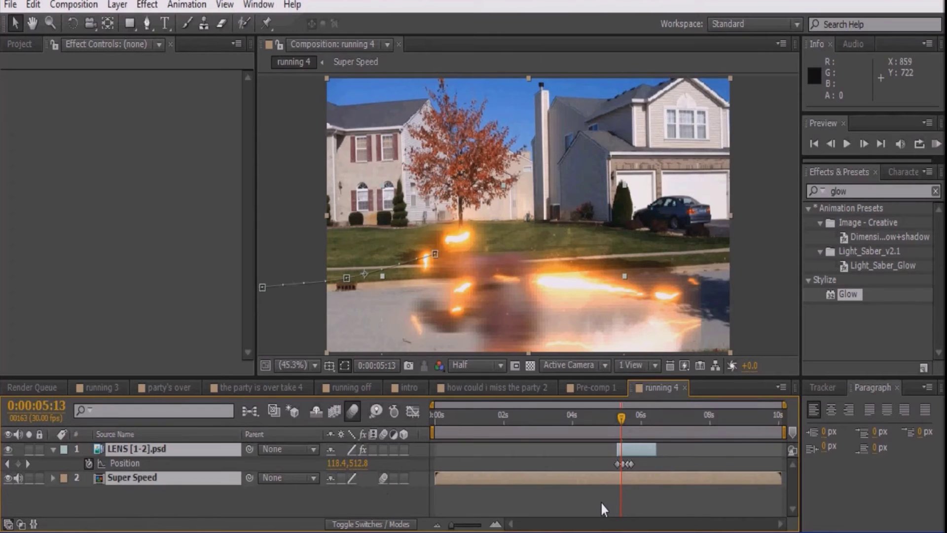
{"action": "key", "text": "ctrl+shift+c"}
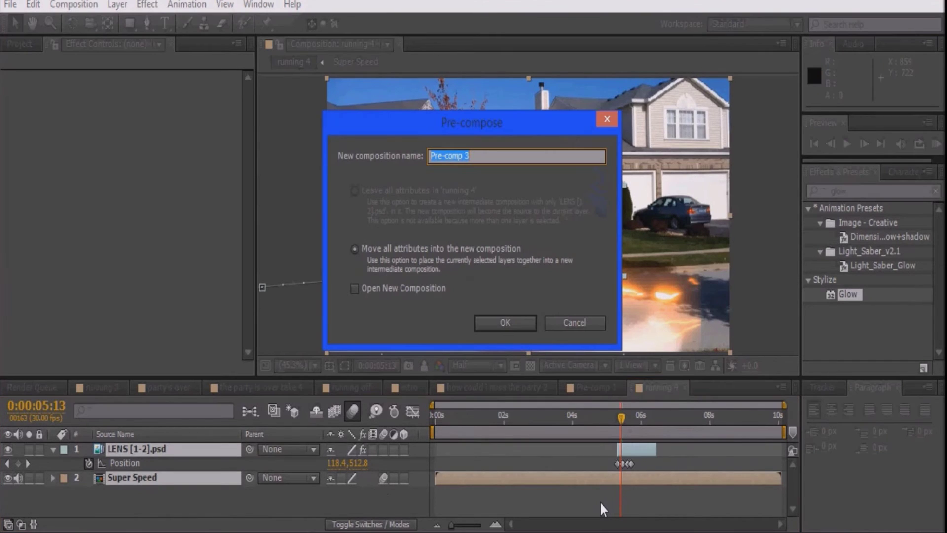
{"action": "type", "text": "Super Speed 2"}
{"action": "key", "text": "Return"}
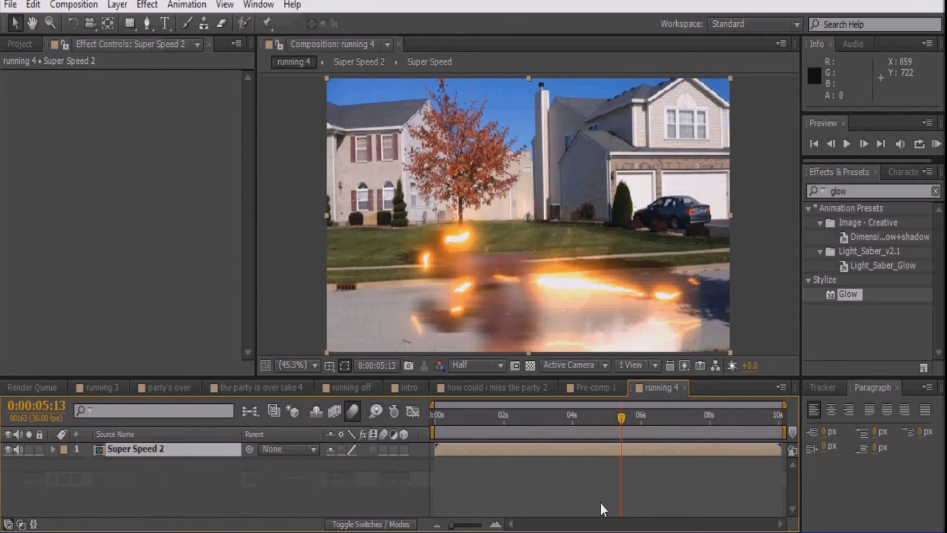
Split the Super Speed 2 layer at 0:00:05:09, just before the runner speeds off.
{"action": "left_click", "coordinate": [831, 144]}
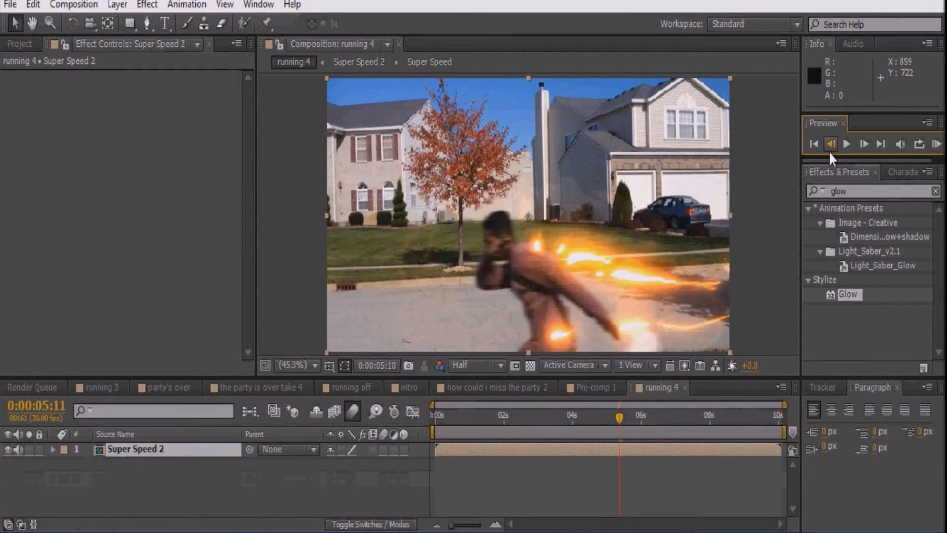
{"action": "left_click", "coordinate": [860, 148]}
{"action": "left_click", "coordinate": [861, 145]}
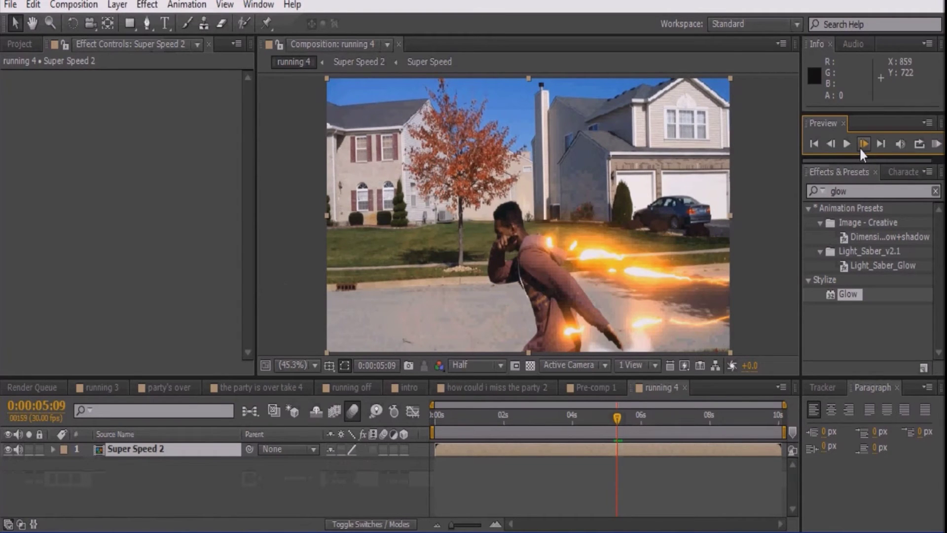
{"action": "key", "text": "ctrl+shift+d"}
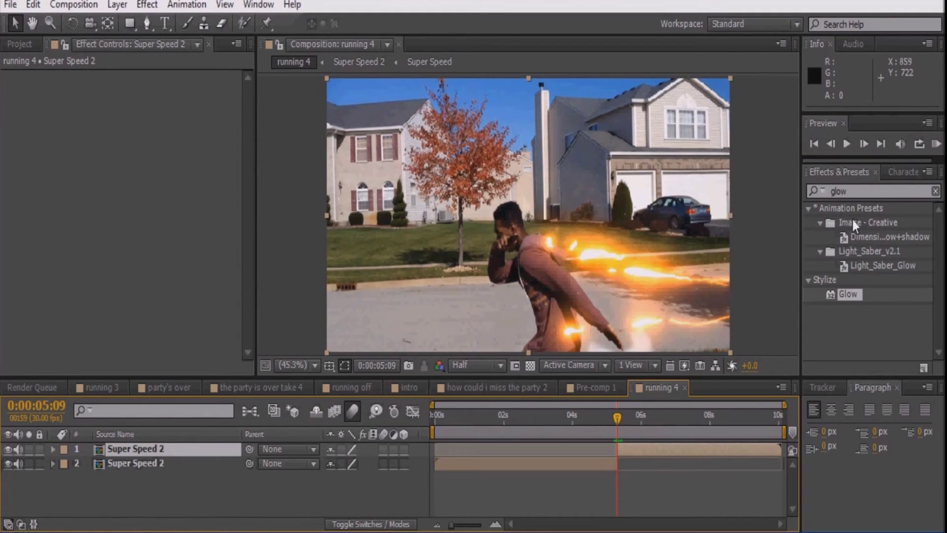
Apply the AfterShake_Footage animation preset to the second part of the split Super Speed 2 layer at 0:00:05:09.
{"action": "left_click", "coordinate": [846, 144]}
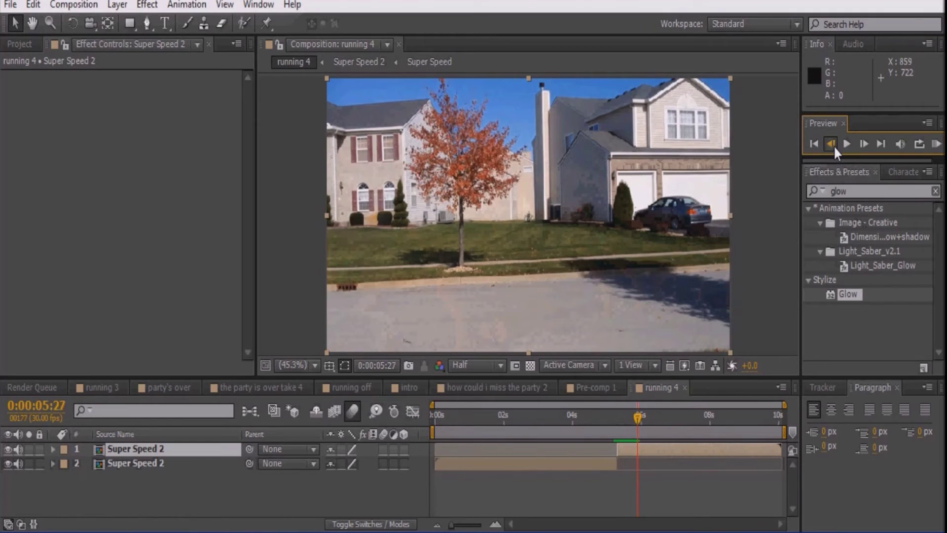
{"action": "left_click", "coordinate": [860, 150]}
{"action": "left_click", "coordinate": [617, 415]}
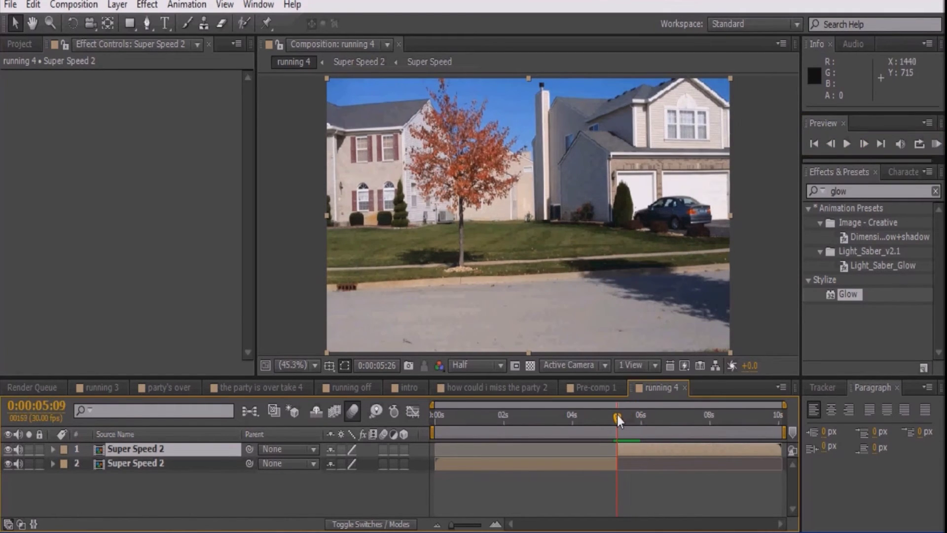
{"action": "left_click_drag", "start_coordinate": [617, 415], "coordinate": [616, 415]}
{"action": "left_click", "coordinate": [934, 191]}
{"action": "left_click", "coordinate": [808, 208]}
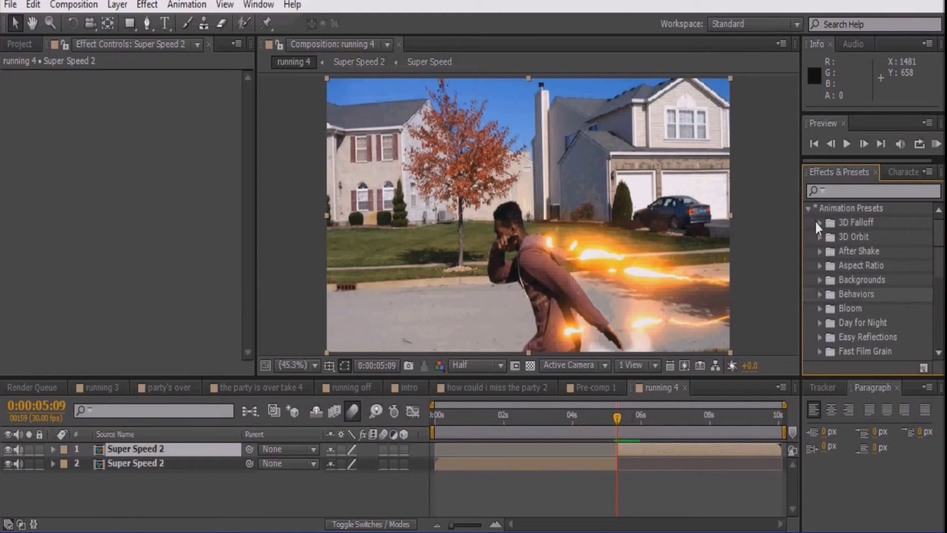
{"action": "left_click", "coordinate": [820, 251]}
{"action": "left_click_drag", "start_coordinate": [866, 267], "coordinate": [636, 452]}
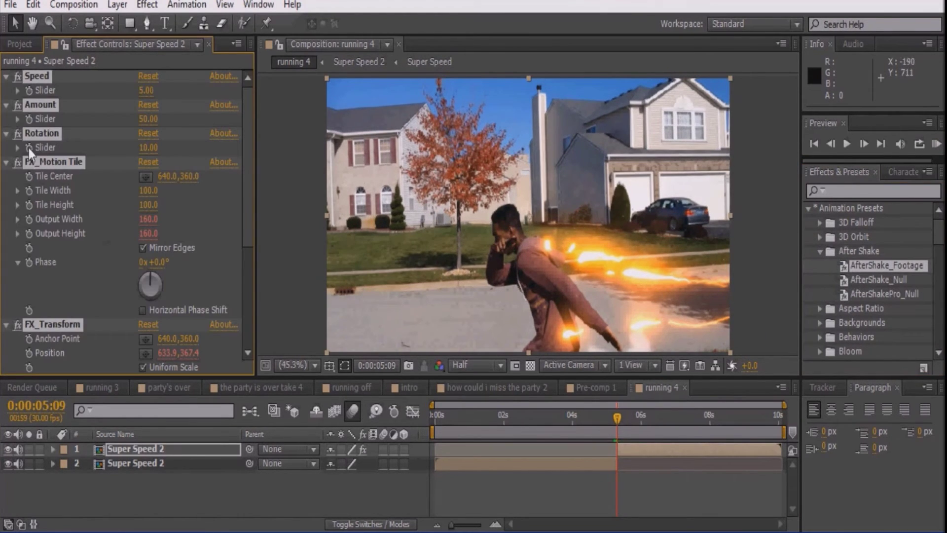
Turn on keyframing for the shake's Speed, Amount and Rotation sliders at 0:00:05:09 and set Amount to 30.
{"action": "left_click", "coordinate": [28, 134]}
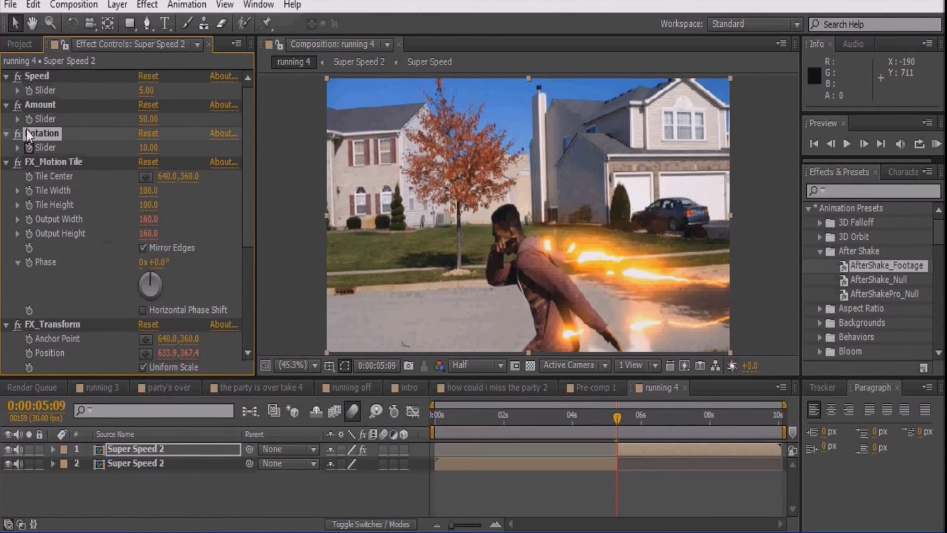
{"action": "left_click", "coordinate": [28, 104]}
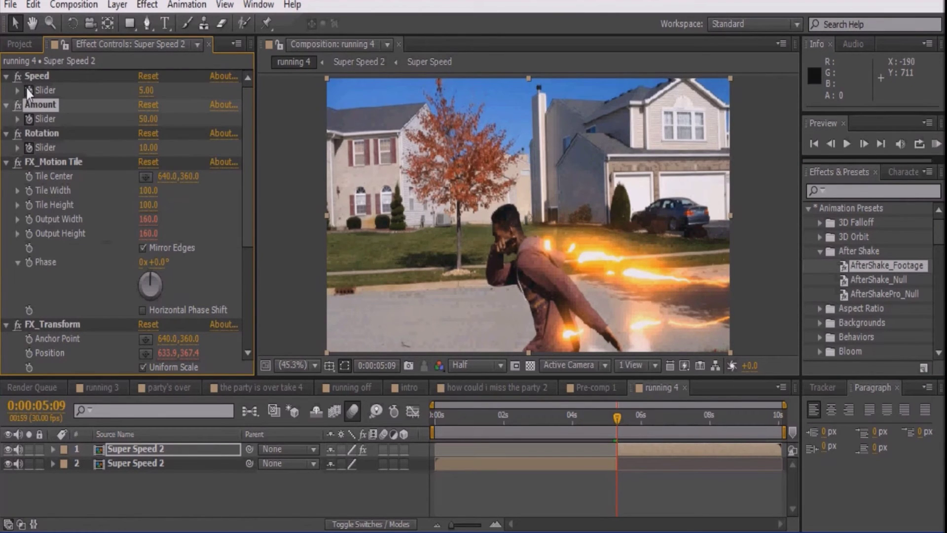
{"action": "key", "text": "Up"}
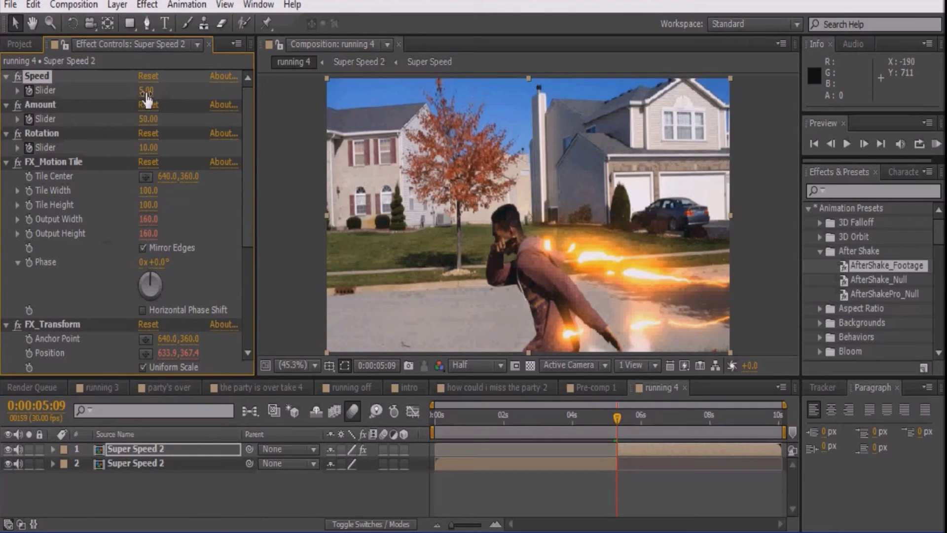
{"action": "left_click", "coordinate": [148, 119]}
{"action": "key", "text": "Return"}
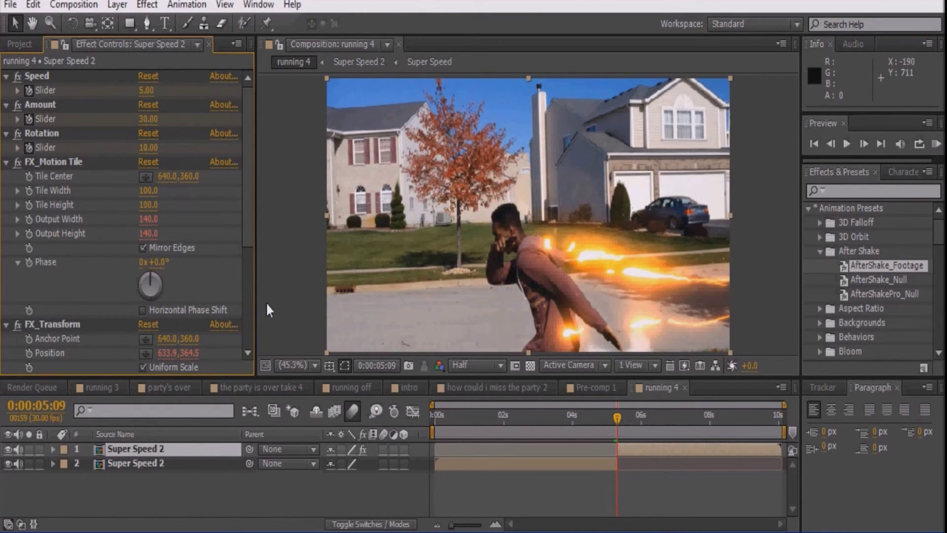
Enable motion blur on the shaking layer and shift its Rotation and Speed keyframes slightly forward in time, past the Amount keyframe.
{"action": "left_click", "coordinate": [383, 449]}
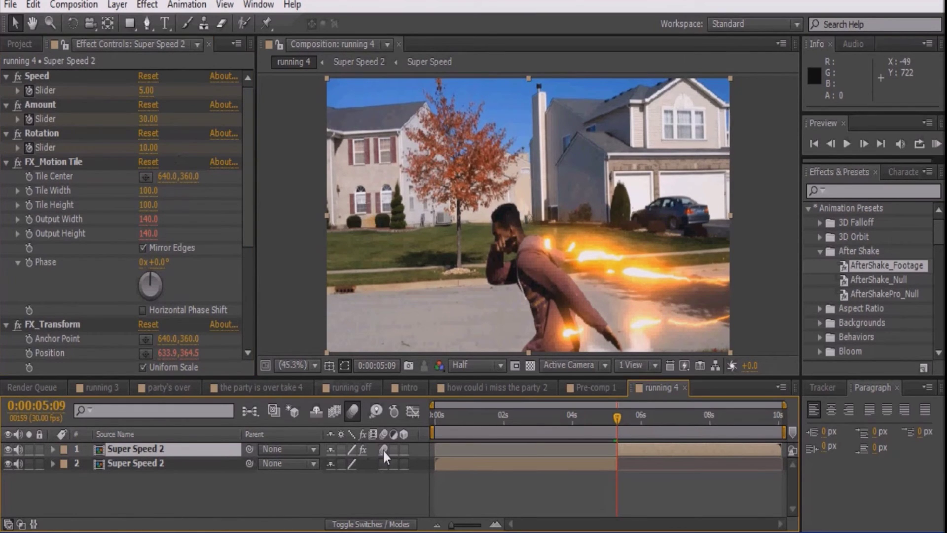
{"action": "key", "text": "e"}
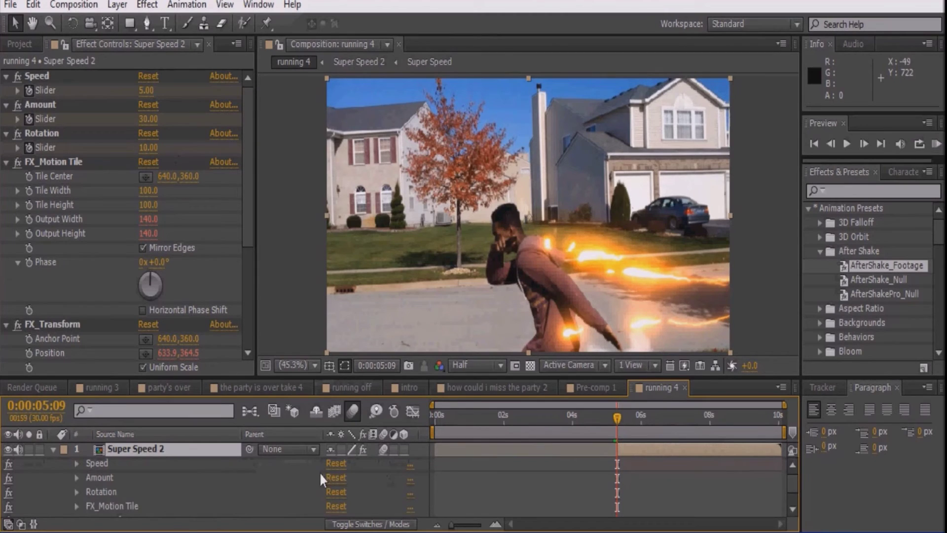
{"action": "left_click", "coordinate": [76, 464]}
{"action": "left_click", "coordinate": [77, 492]}
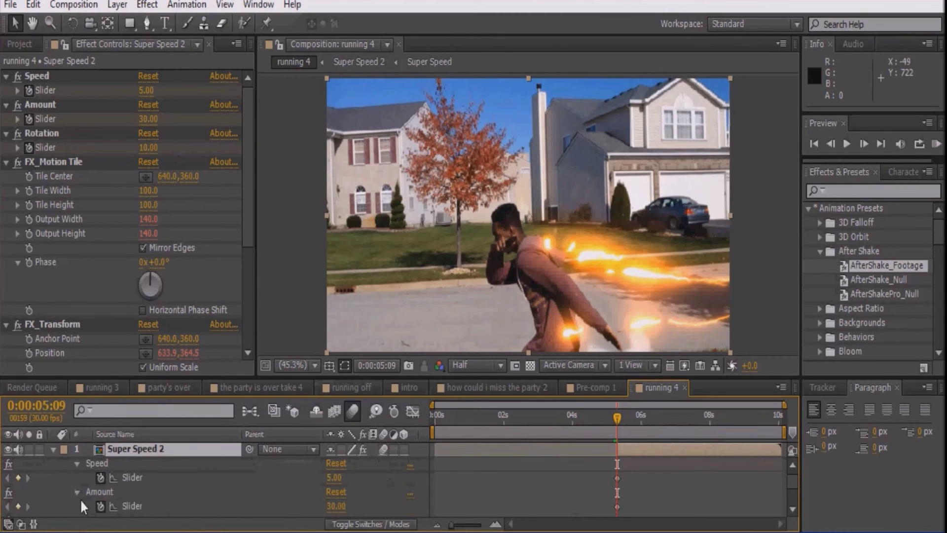
{"action": "scroll", "coordinate": [91, 501], "scroll_direction": "down", "scroll_amount": 3}
{"action": "left_click", "coordinate": [77, 478]}
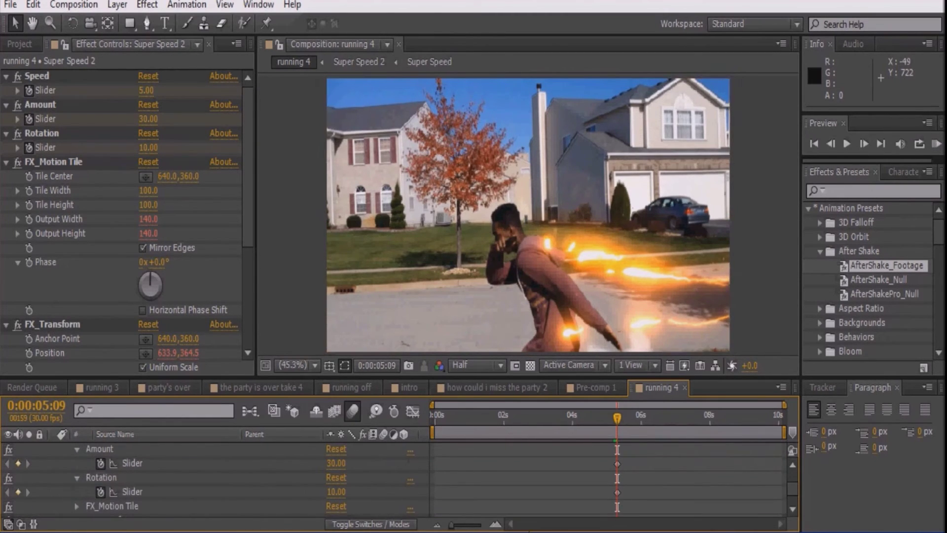
{"action": "left_click", "coordinate": [615, 492]}
{"action": "left_click", "coordinate": [793, 464]}
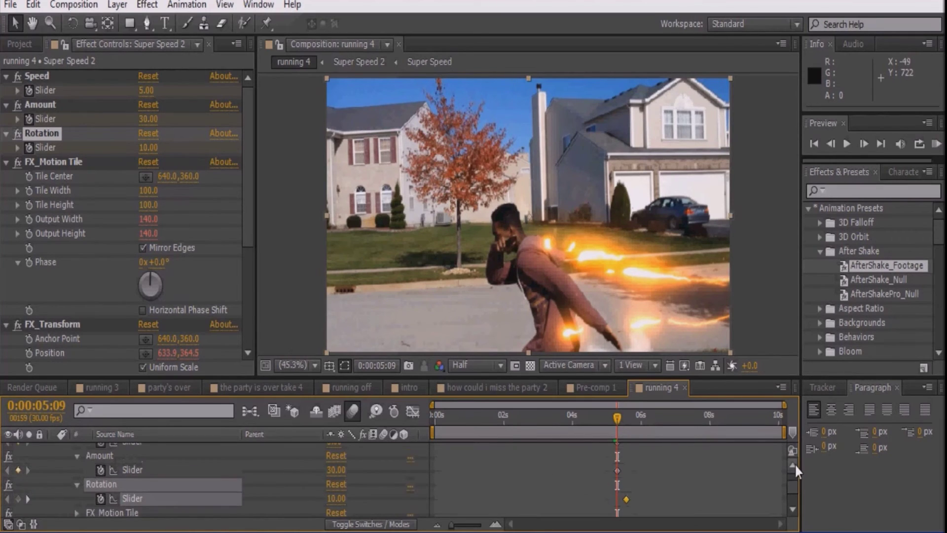
{"action": "left_click", "coordinate": [626, 450]}
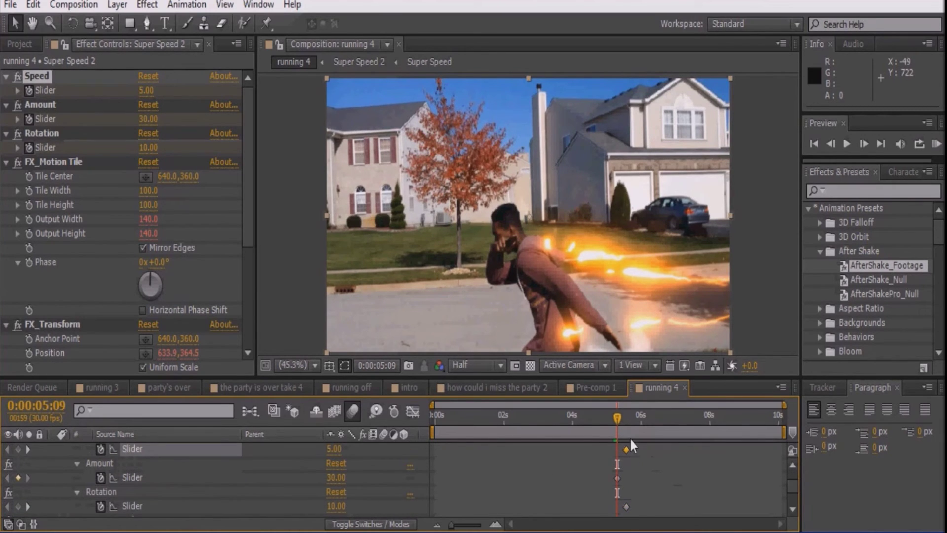
Fade out the shake by keyframing Amount to 0 at 0:00:06:19, and Speed and Rotation to 0 at 0:00:06:11.
{"action": "left_click_drag", "start_coordinate": [627, 421], "coordinate": [664, 424]}
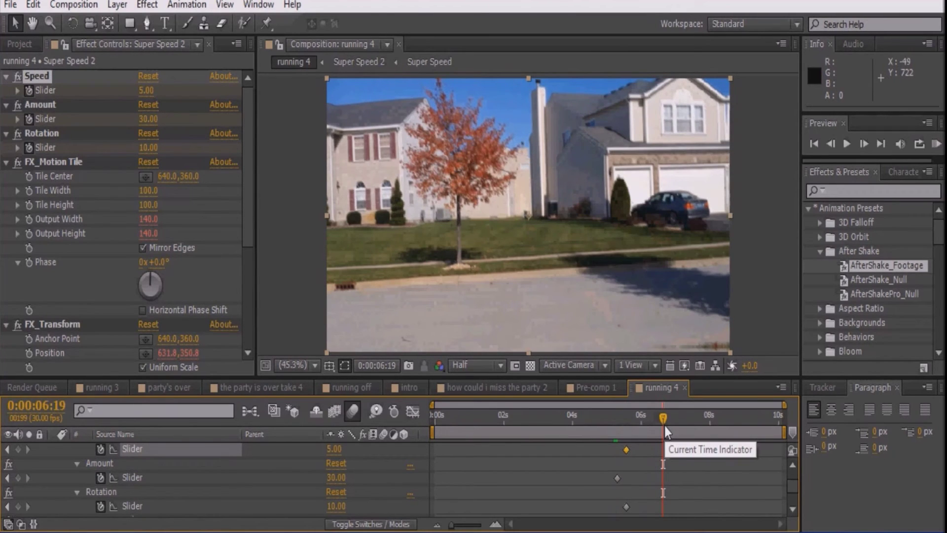
{"action": "left_click_drag", "start_coordinate": [337, 481], "coordinate": [306, 481]}
{"action": "left_click", "coordinate": [653, 425]}
{"action": "left_click", "coordinate": [333, 448]}
{"action": "type", "text": "0"}
{"action": "key", "text": "Return"}
{"action": "left_click", "coordinate": [336, 506]}
{"action": "type", "text": "0"}
{"action": "key", "text": "Return"}
{"action": "left_click", "coordinate": [538, 504]}
{"action": "scroll", "coordinate": [547, 502], "scroll_direction": "up", "scroll_amount": 1}
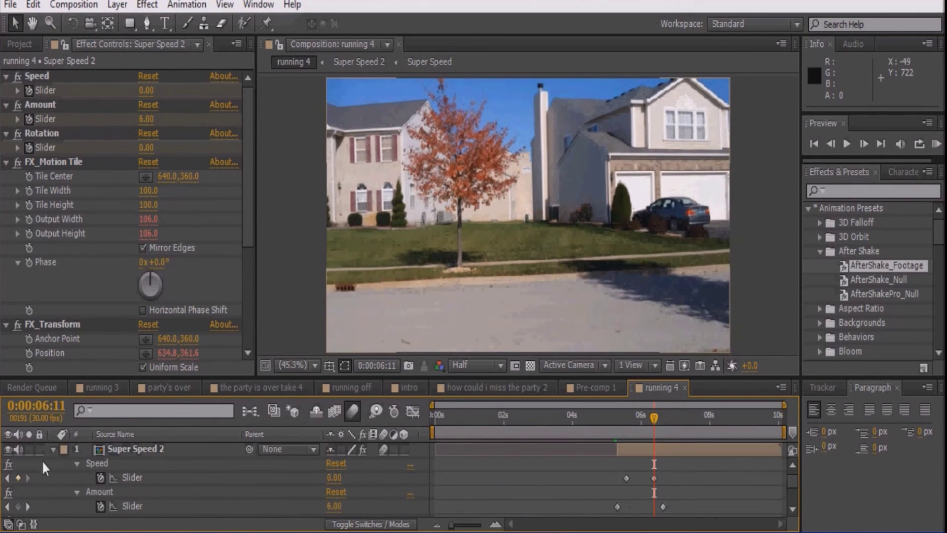
{"action": "left_click", "coordinate": [52, 449]}
Preview the camera shake from 0:00:05:06 and inspect the nested Super Speed compositions around 0:00:06:07.
{"action": "left_click", "coordinate": [614, 418]}
{"action": "left_click", "coordinate": [935, 144]}
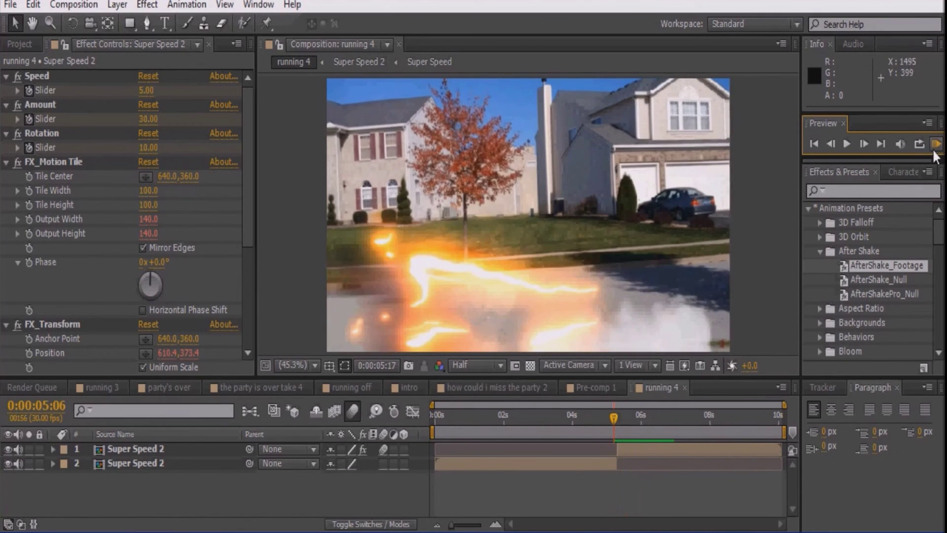
{"action": "double_click", "coordinate": [640, 451]}
{"action": "scroll", "coordinate": [643, 478], "scroll_direction": "down", "scroll_amount": 1}
{"action": "left_click_drag", "start_coordinate": [626, 423], "coordinate": [649, 427]}
{"action": "scroll", "coordinate": [732, 474], "scroll_direction": "up", "scroll_amount": 1}
{"action": "scroll", "coordinate": [732, 474], "scroll_direction": "down", "scroll_amount": 1}
{"action": "left_click", "coordinate": [649, 392]}
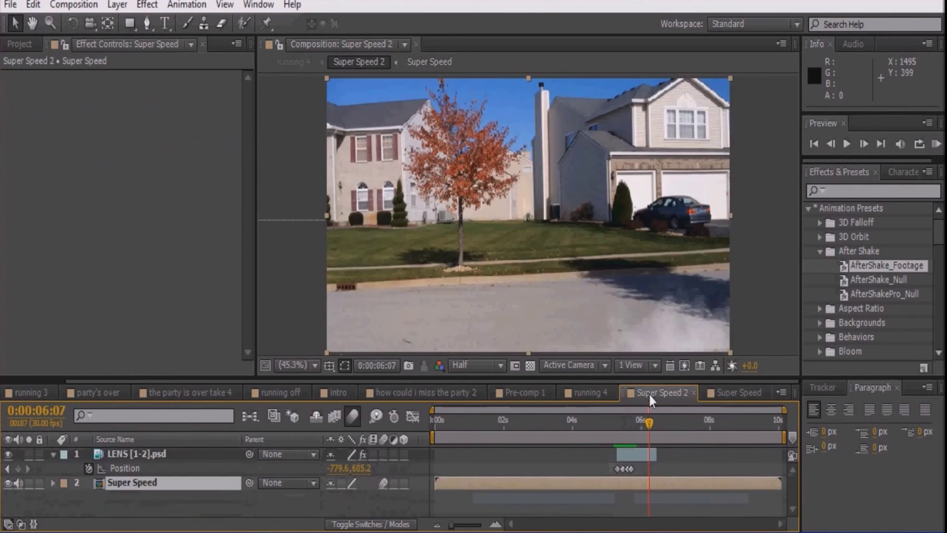
Return to the running 4 composition and preview the shake from 0:00:05:05.
{"action": "left_click", "coordinate": [591, 392]}
{"action": "left_click", "coordinate": [615, 427]}
{"action": "left_click", "coordinate": [921, 145]}
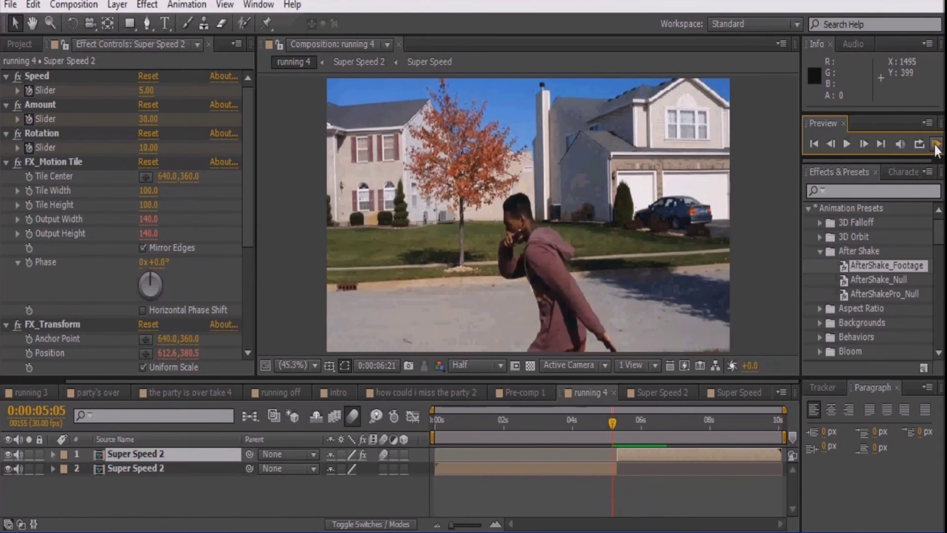
{"action": "left_click", "coordinate": [935, 145]}
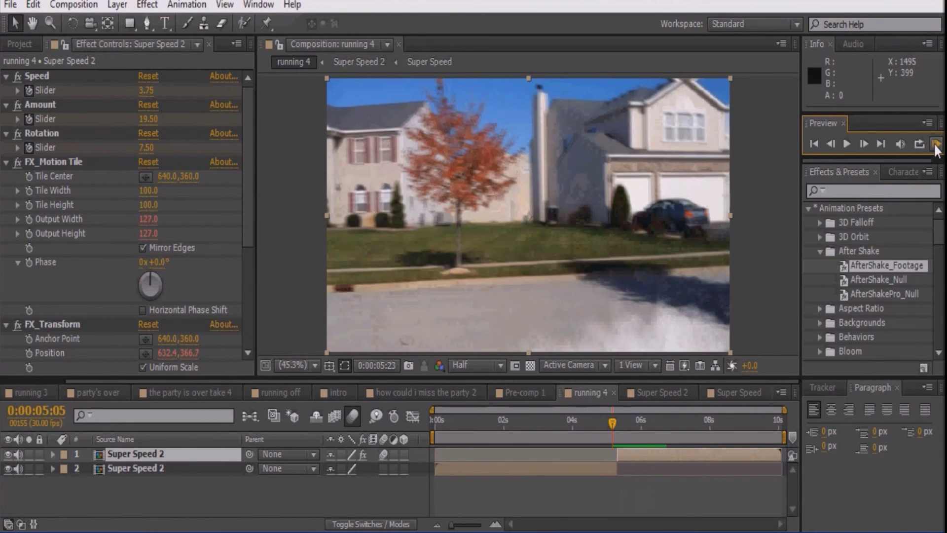
Pre-compose both Super Speed 2 layers into a composition named Super Speed 3.
{"action": "left_click", "coordinate": [630, 304]}
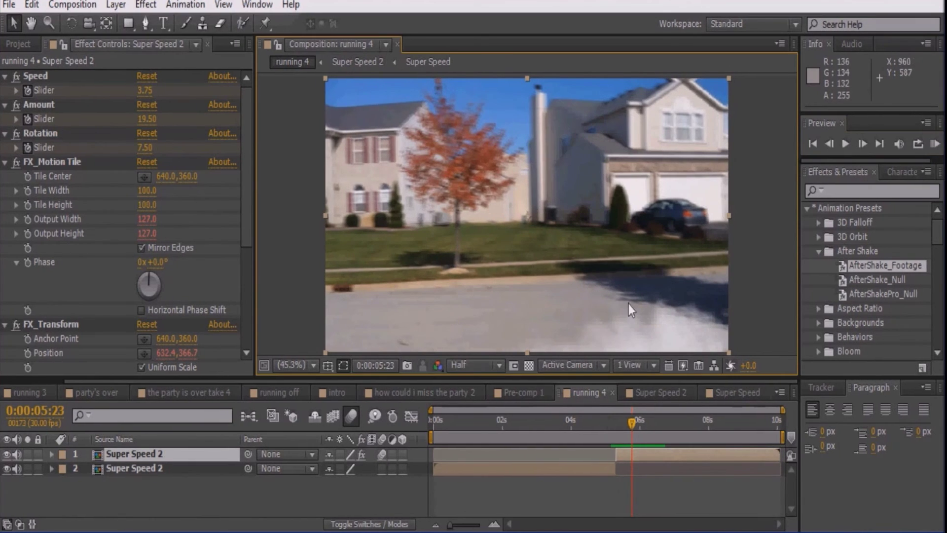
{"action": "key", "text": "ctrl+a"}
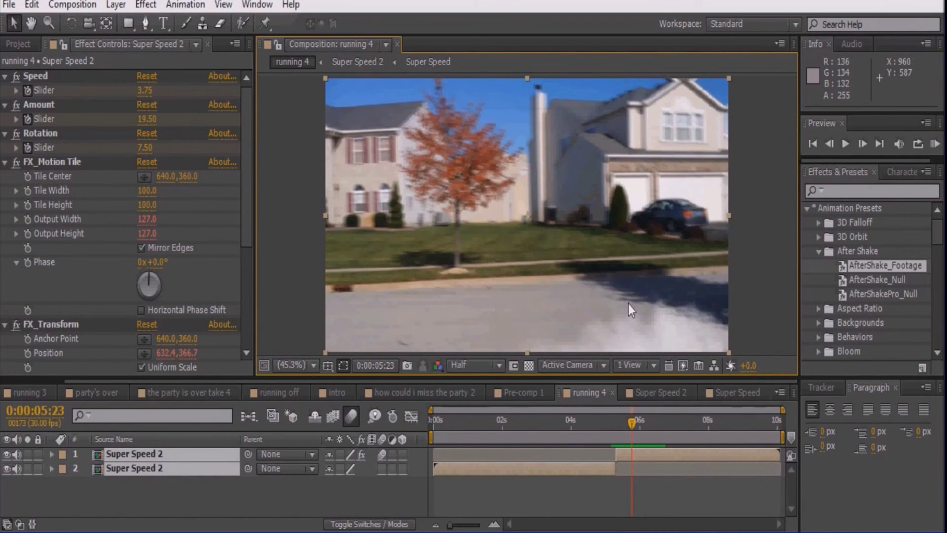
{"action": "key", "text": "ctrl+shift+c"}
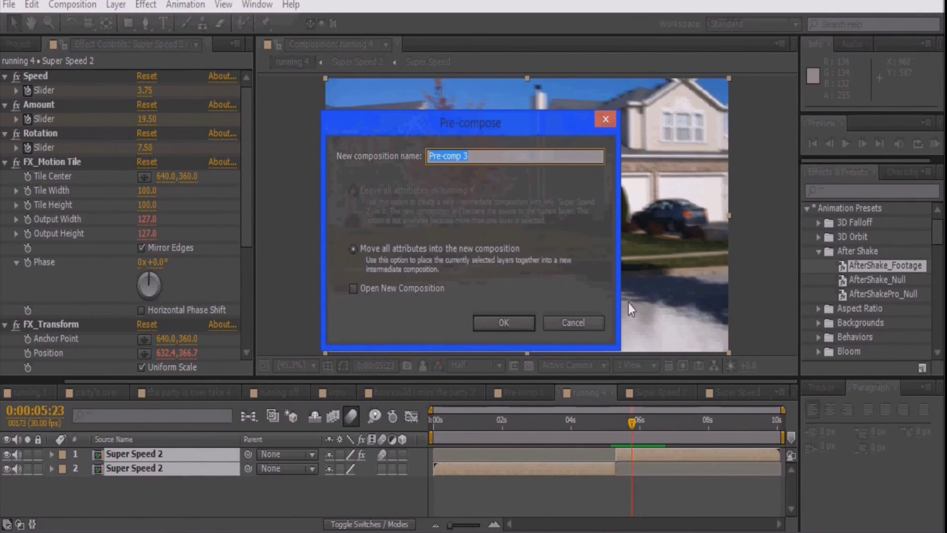
{"action": "type", "text": "Super Speed"}
{"action": "key", "text": "Return"}
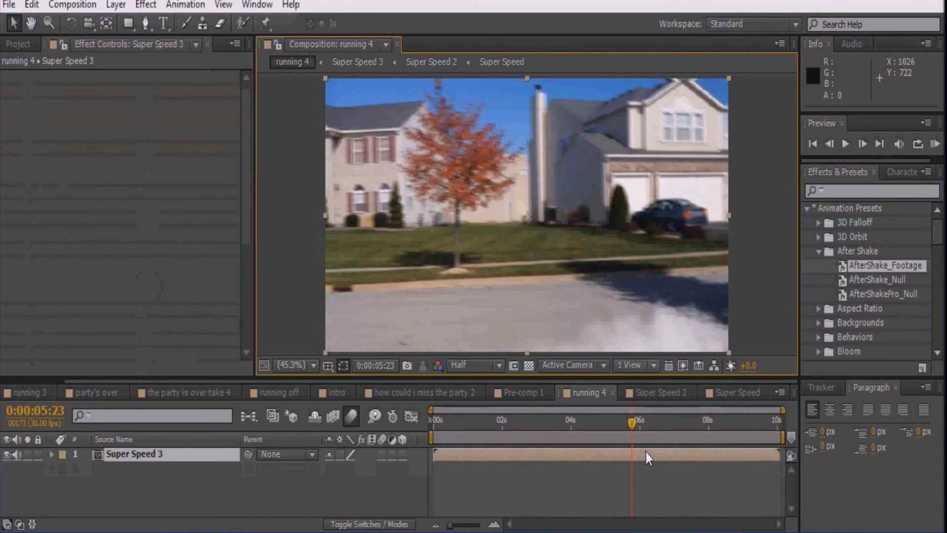
Set a 100% scale keyframe on the Super Speed 3 layer at 0:00:00:00.
{"action": "left_click", "coordinate": [430, 423]}
{"action": "key", "text": "s"}
{"action": "left_click", "coordinate": [87, 468]}
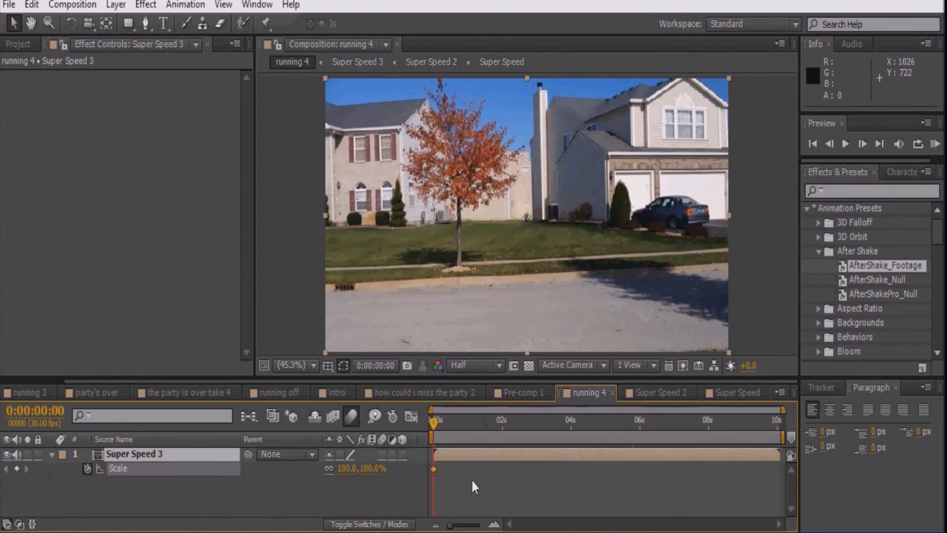
Add a 101% scale keyframe to the Super Speed 3 layer at 0:00:06:19 and preview the zoom.
{"action": "left_click_drag", "start_coordinate": [609, 436], "coordinate": [682, 430]}
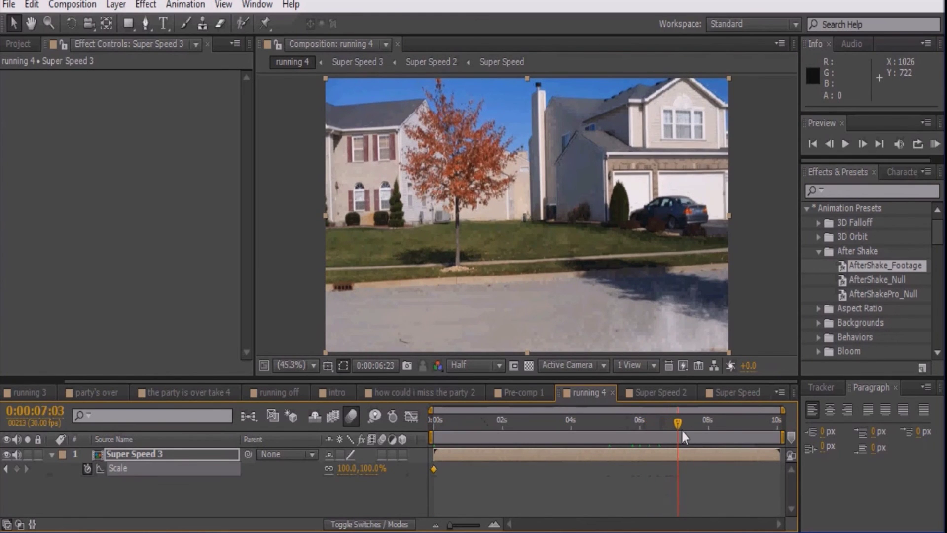
{"action": "left_click", "coordinate": [831, 146]}
{"action": "left_click", "coordinate": [830, 146]}
{"action": "left_click", "coordinate": [831, 146]}
{"action": "left_click", "coordinate": [830, 146]}
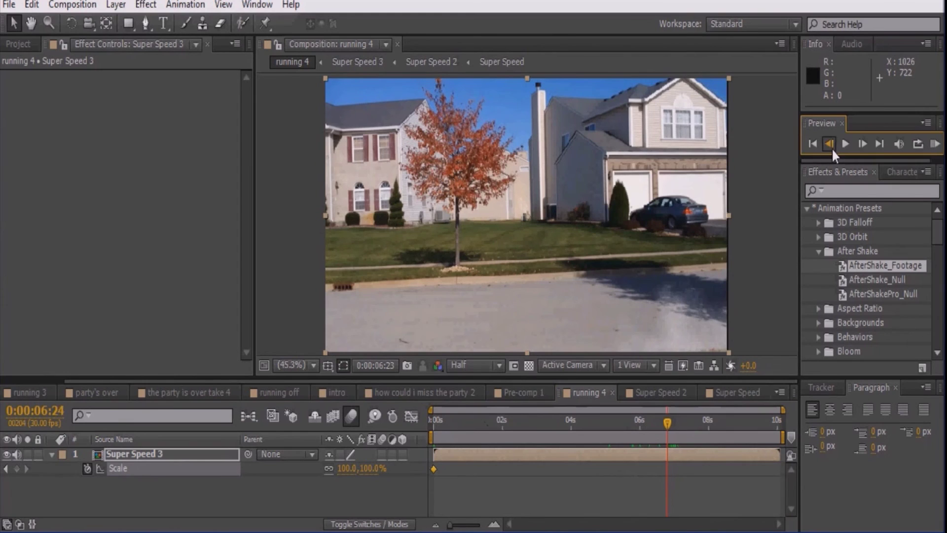
{"action": "left_click", "coordinate": [830, 146]}
{"action": "left_click", "coordinate": [831, 146]}
{"action": "left_click", "coordinate": [830, 146]}
{"action": "left_click", "coordinate": [830, 146]}
{"action": "left_click", "coordinate": [830, 146]}
{"action": "left_click", "coordinate": [830, 146]}
{"action": "left_click", "coordinate": [858, 150]}
{"action": "left_click", "coordinate": [859, 151]}
{"action": "left_click", "coordinate": [350, 471]}
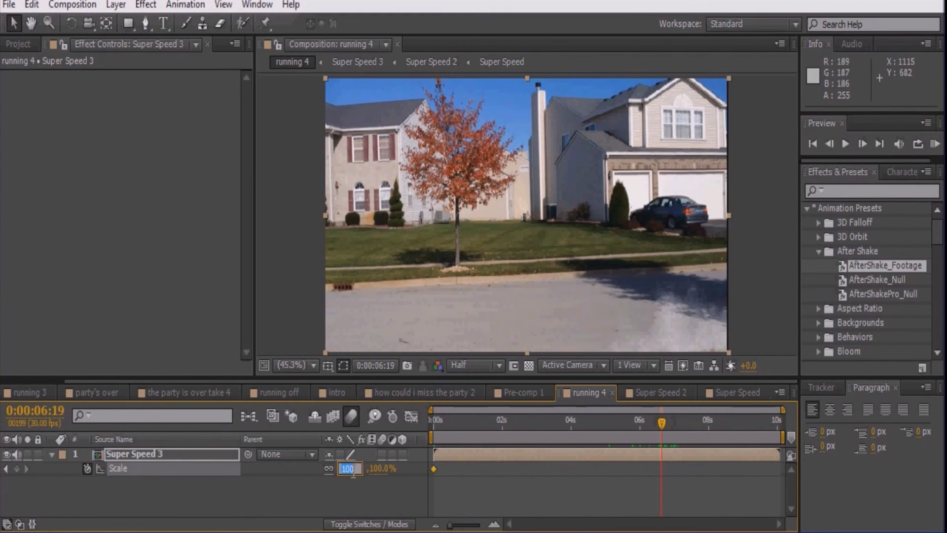
{"action": "type", "text": "101"}
{"action": "key", "text": "Return"}
{"action": "left_click", "coordinate": [935, 144]}
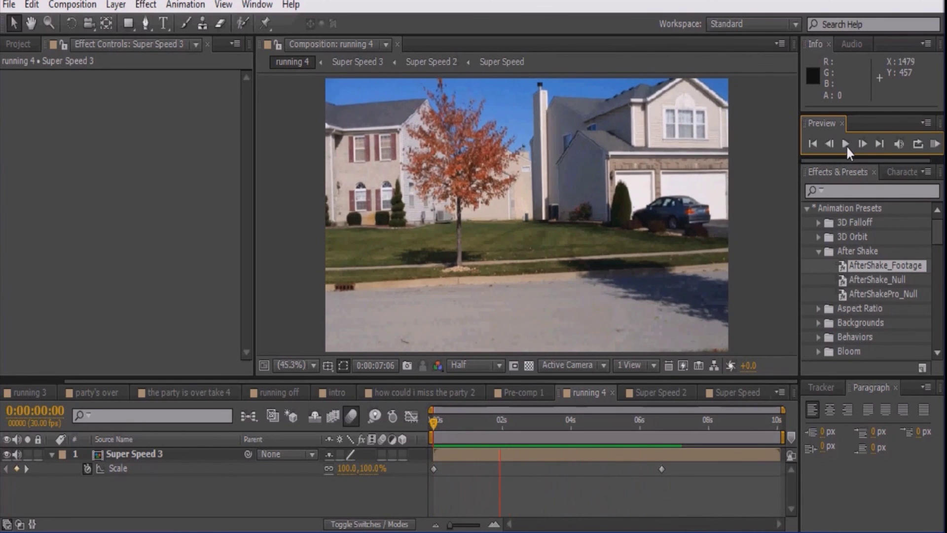
{"action": "left_click", "coordinate": [845, 145]}
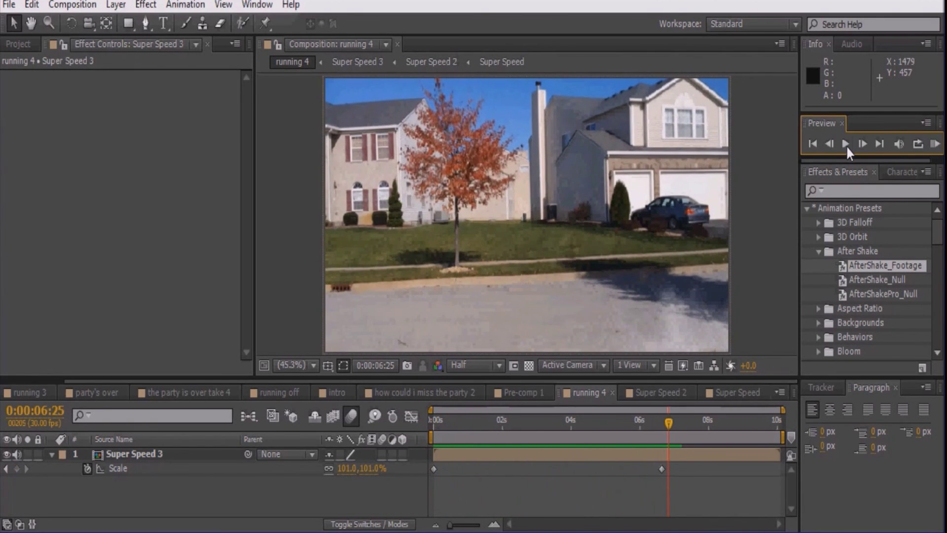
Pre-compose the scale-animated Super Speed 3 layer into a new composition.
{"action": "key", "text": "u"}
{"action": "left_click", "coordinate": [496, 454]}
{"action": "key", "text": "ctrl+shift+c"}
{"action": "left_click", "coordinate": [504, 322]}
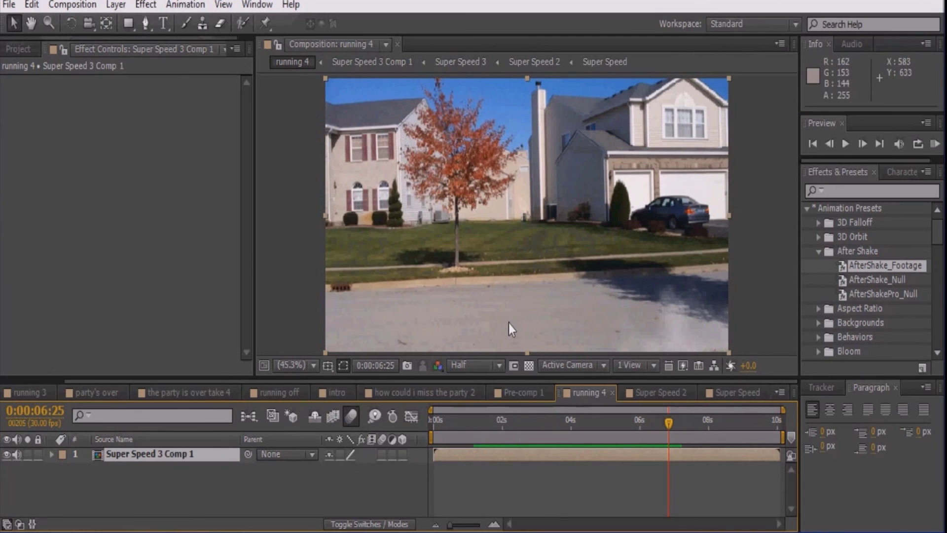
At about 3 seconds, scale up the Super Speed 3 Comp 1 layer and reposition it to 644.4, 324.7.
{"action": "left_click_drag", "start_coordinate": [526, 423], "coordinate": [537, 438]}
{"action": "key", "text": "s"}
{"action": "left_click_drag", "start_coordinate": [351, 469], "coordinate": [358, 474]}
{"action": "mouse_move", "coordinate": [650, 319]}
{"action": "left_mouse_down"}
{"action": "mouse_move", "coordinate": [649, 306]}
{"action": "mouse_move", "coordinate": [627, 302]}
{"action": "mouse_move", "coordinate": [649, 306]}
{"action": "left_mouse_up"}
Keyframe the layer's position at about 3 seconds and move it to 695.2, 320.2 at about 3.5 seconds.
{"action": "key", "text": "p"}
{"action": "left_click", "coordinate": [87, 468]}
{"action": "left_click_drag", "start_coordinate": [538, 423], "coordinate": [554, 423]}
{"action": "mouse_move", "coordinate": [611, 339]}
{"action": "left_mouse_down"}
{"action": "mouse_move", "coordinate": [599, 336]}
{"action": "mouse_move", "coordinate": [626, 330]}
{"action": "left_mouse_up"}
Preview the animated camera pan on the Super Speed 3 Comp 1 layer from the start.
{"action": "left_click_drag", "start_coordinate": [556, 422], "coordinate": [433, 423]}
{"action": "left_click", "coordinate": [469, 489]}
{"action": "left_click", "coordinate": [843, 145]}
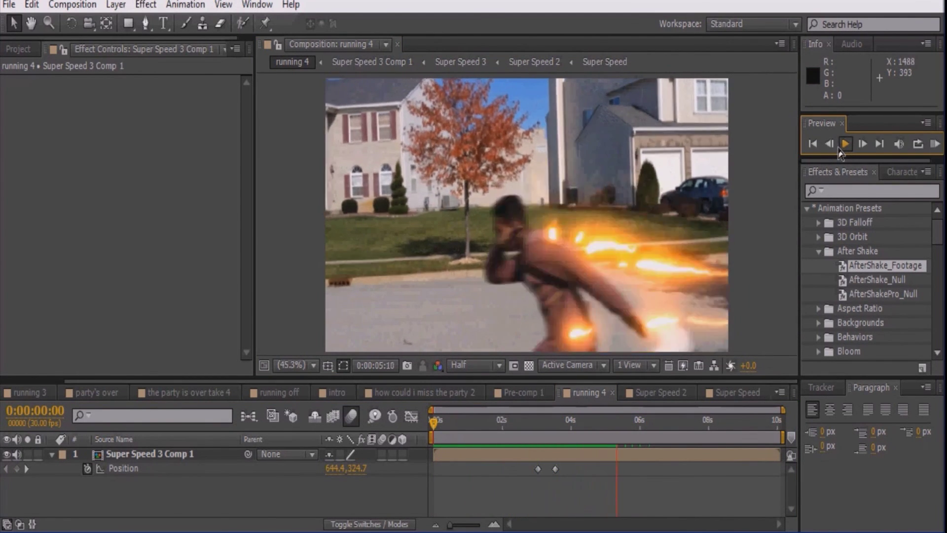
{"action": "left_click", "coordinate": [845, 144]}
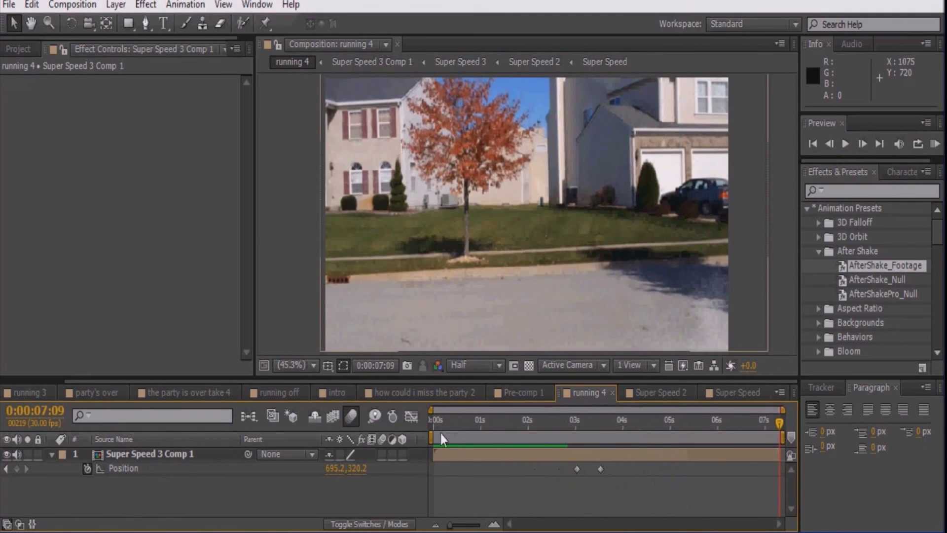
{"action": "left_click", "coordinate": [846, 142]}
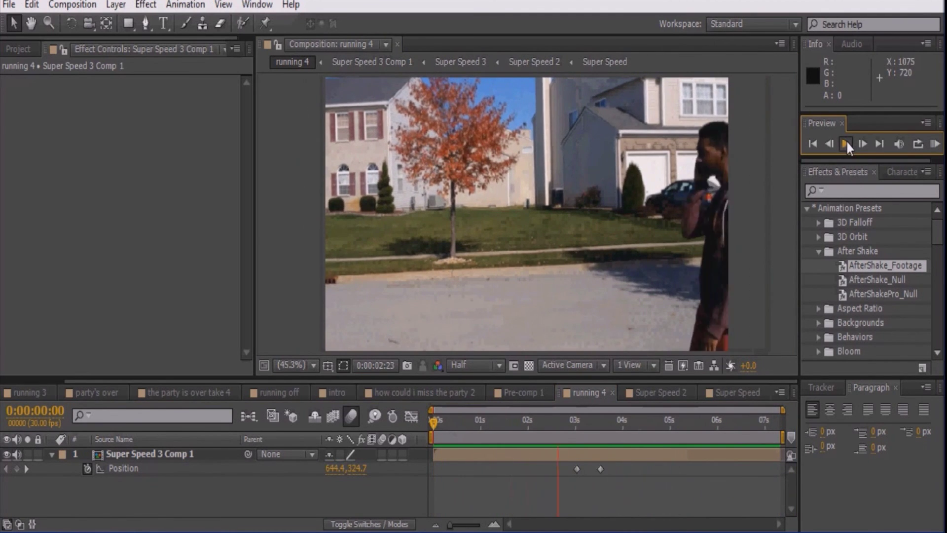